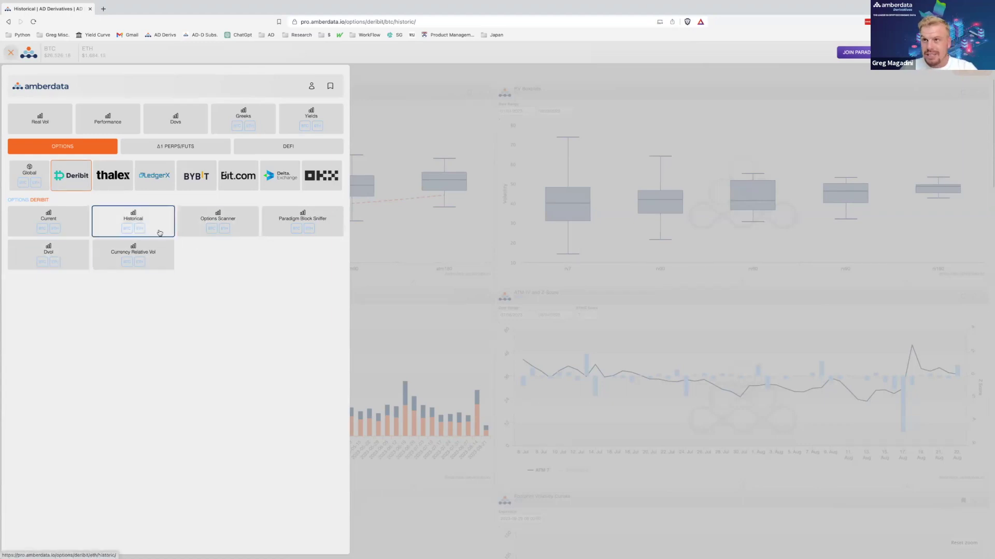
# Open the BTC Options Scanner from the Deribit Options Scanner tile in the navigation menu.
pyautogui.click(210, 229)
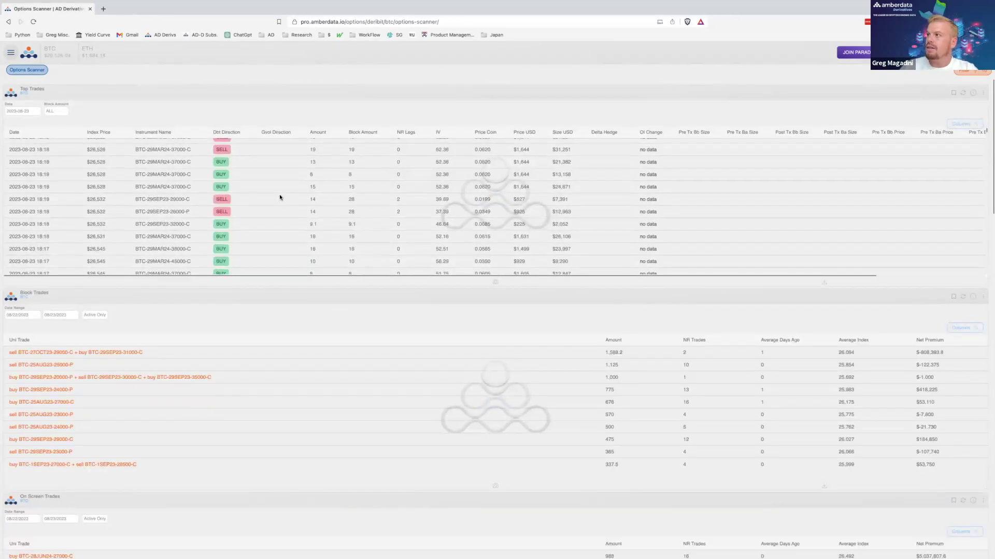
# Check the Top Trades date and keep the minimum Block Amount at ALL.
pyautogui.scroll(-3, 280, 197)
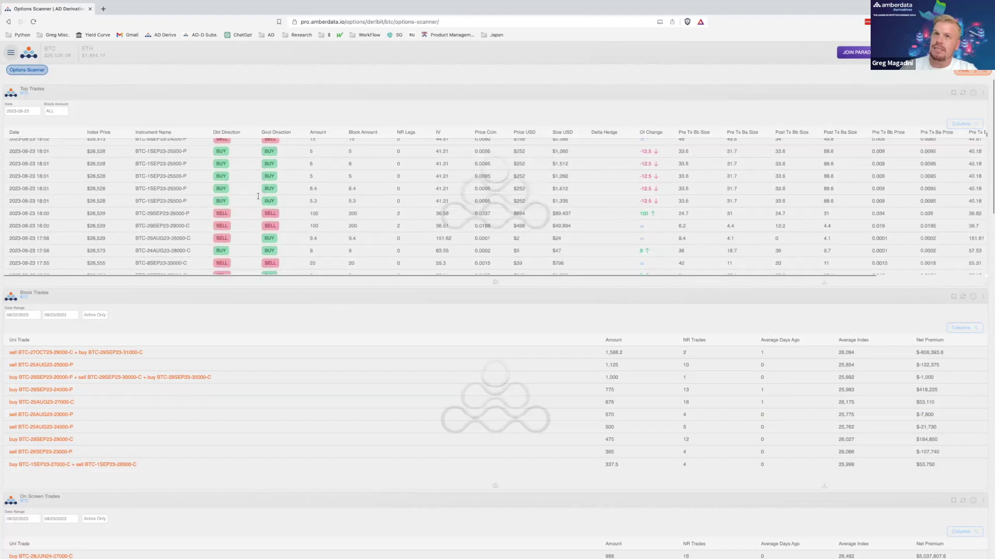
pyautogui.click(20, 111)
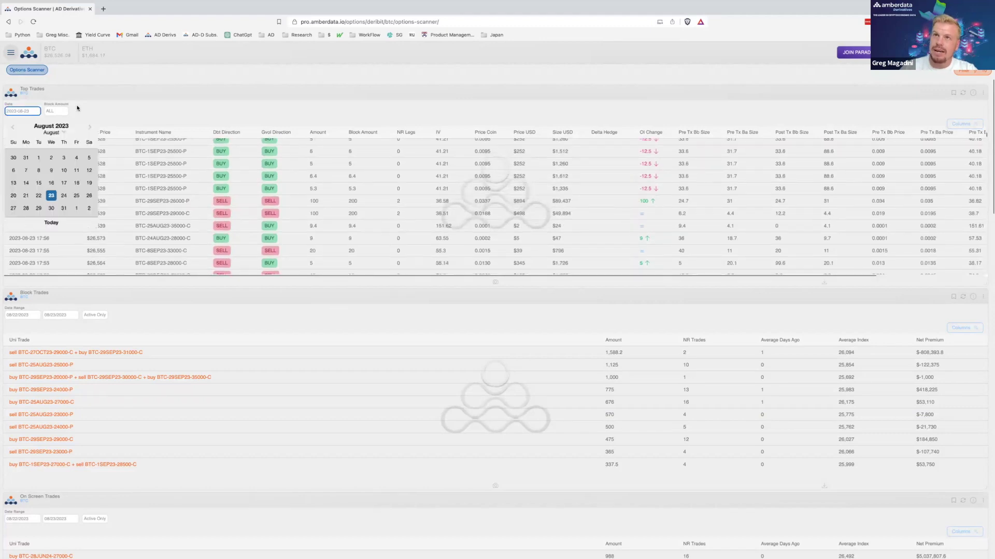
pyautogui.click(59, 113)
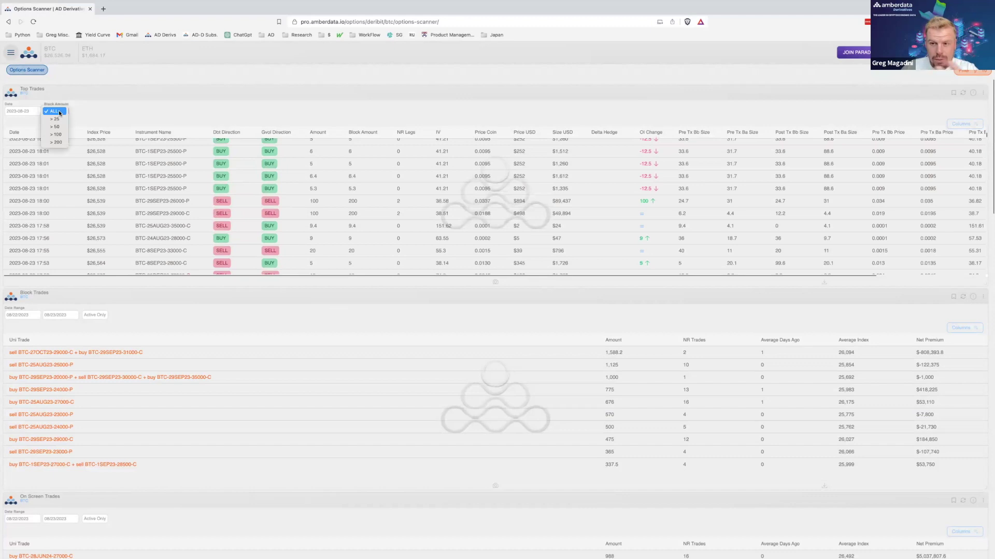
pyautogui.click(142, 98)
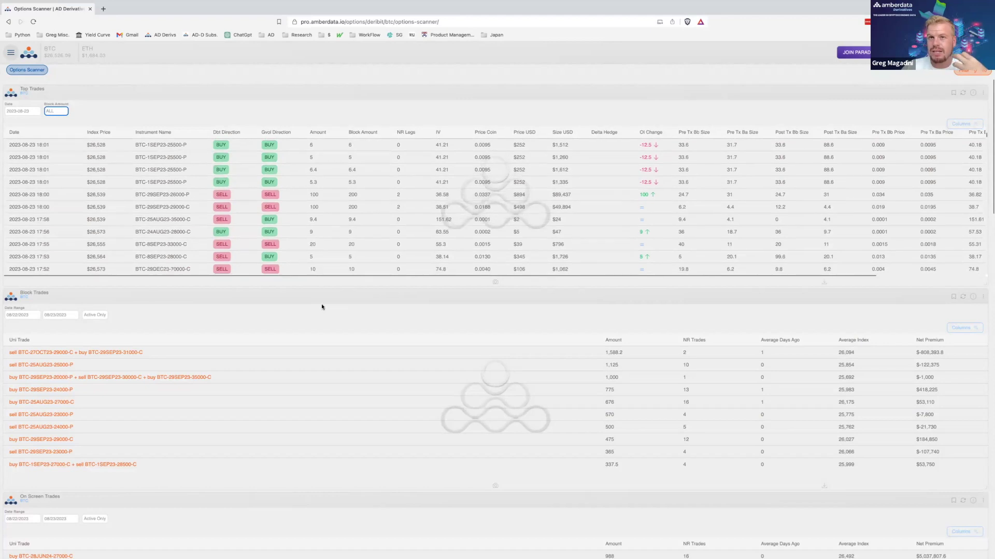
# Set the Block Trades start date to 08/17/2023.
pyautogui.scroll(-5, 321, 304)
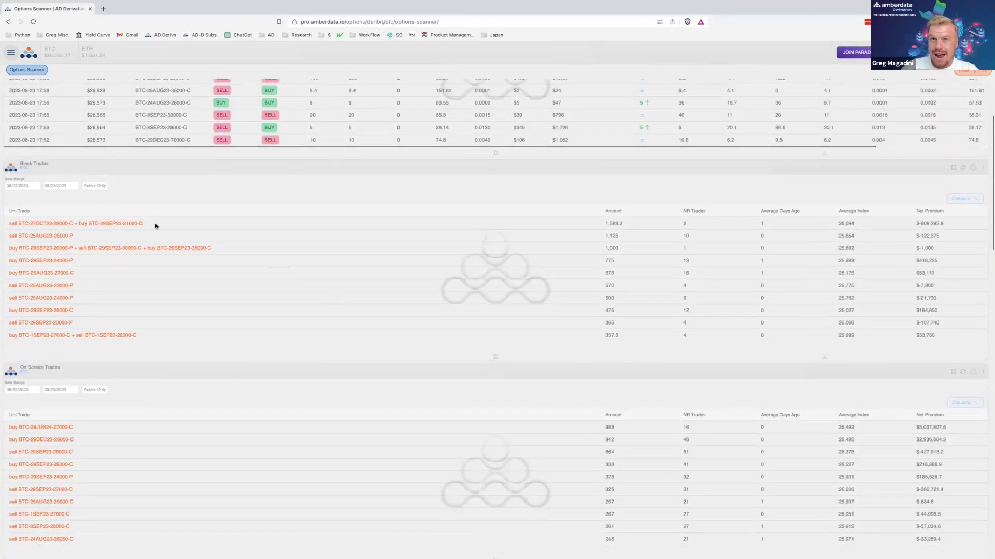
pyautogui.scroll(-5, 124, 214)
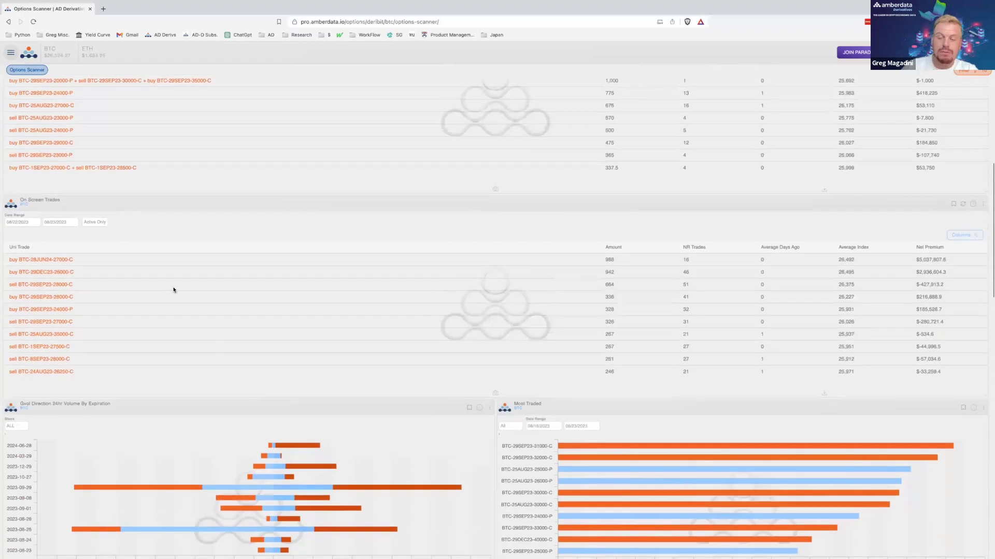
pyautogui.scroll(8, 139, 292)
pyautogui.scroll(-3, 137, 290)
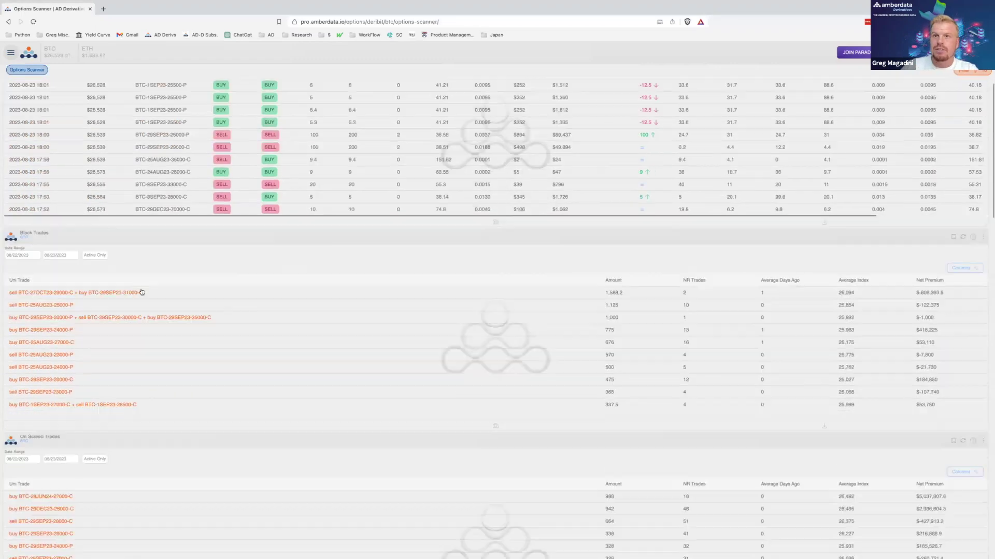
pyautogui.click(26, 205)
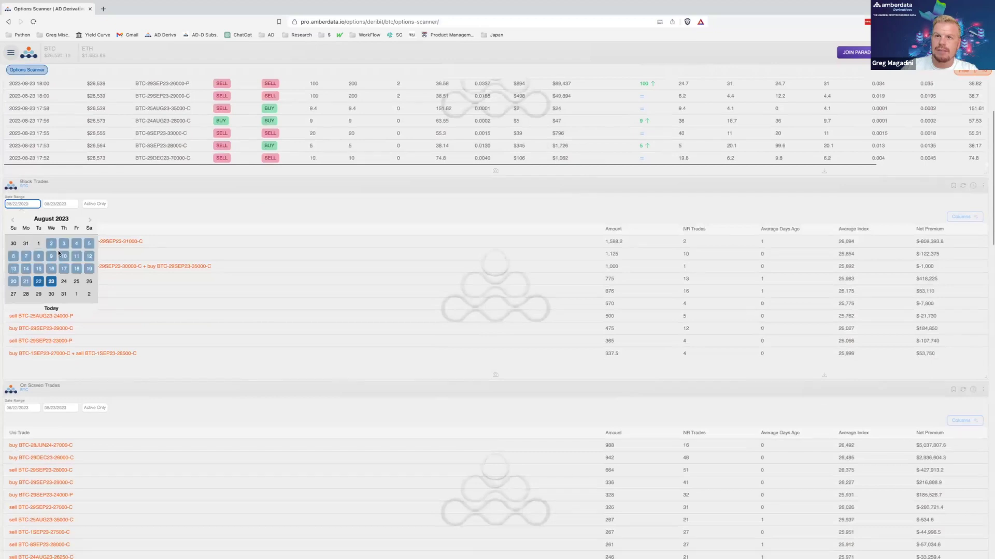
pyautogui.click(65, 269)
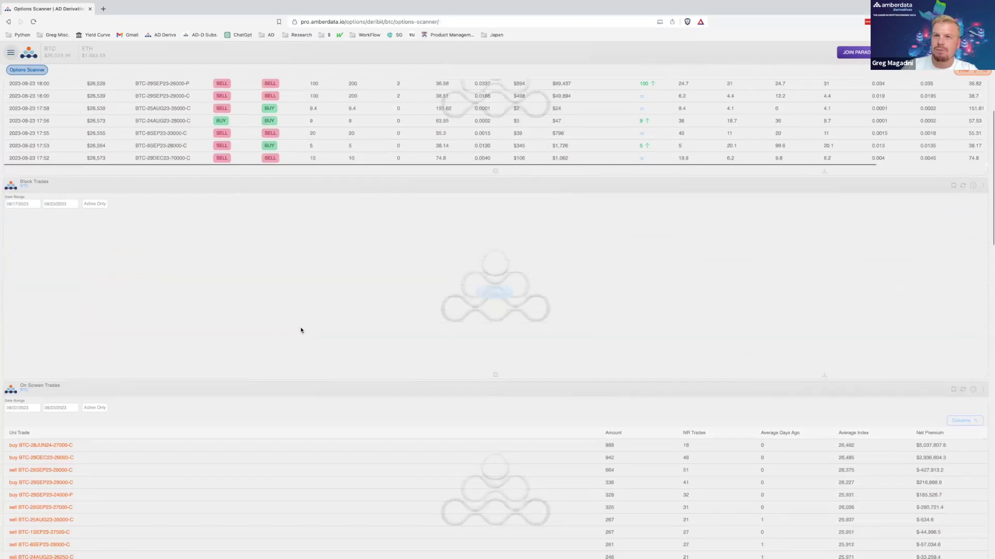
# Filter Block Trades to Active Only and highlight the first spread's net premium and average index.
pyautogui.click(94, 205)
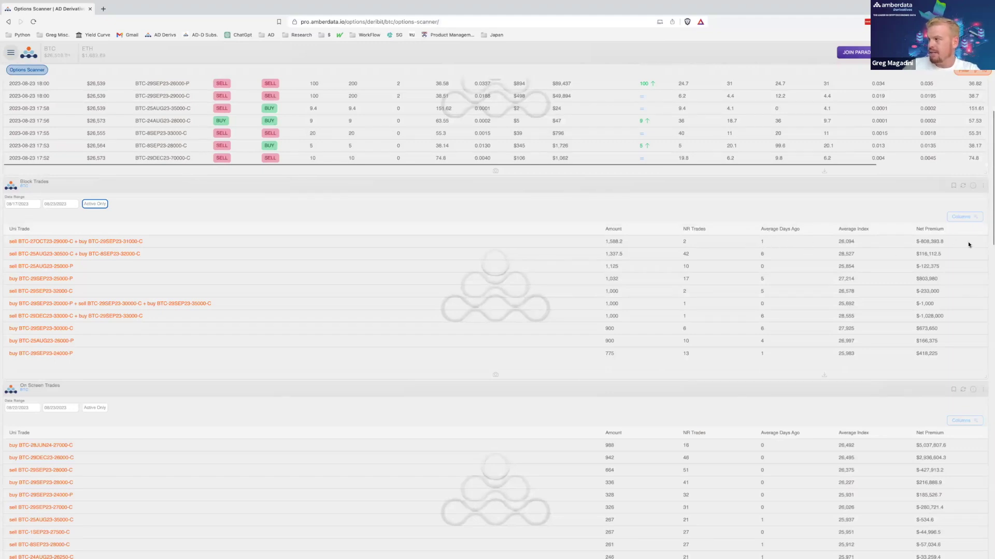
pyautogui.moveTo(917, 243); pyautogui.dragTo(950, 242)
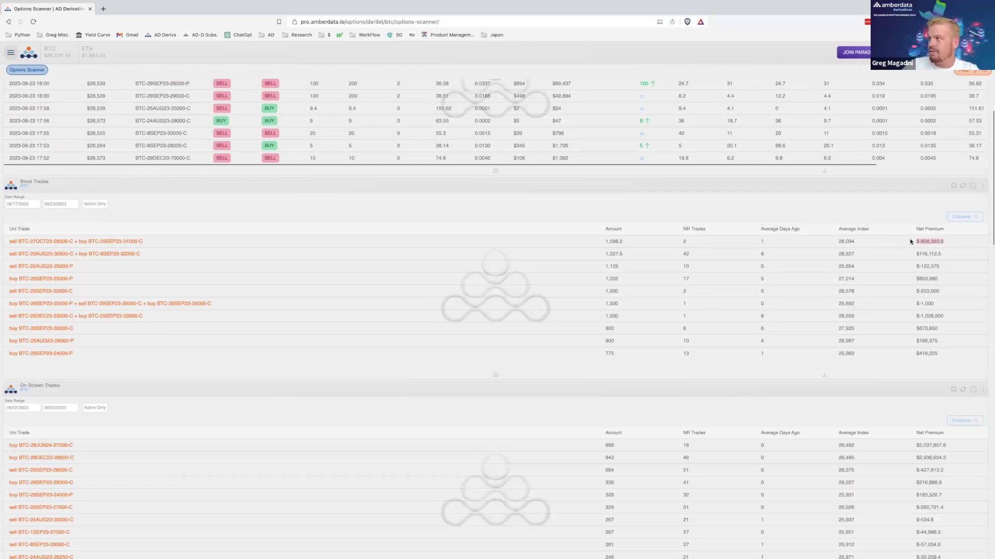
pyautogui.moveTo(887, 241); pyautogui.dragTo(820, 240)
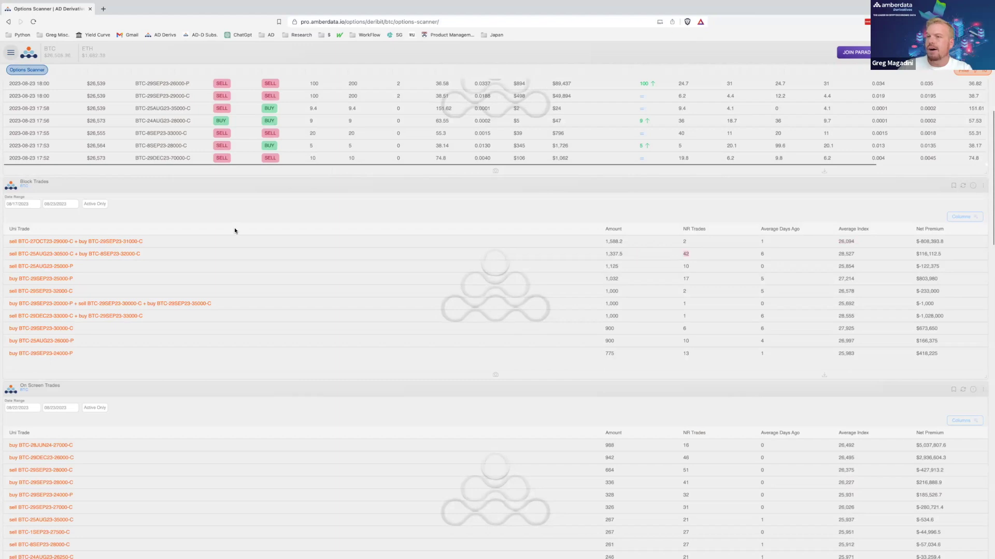
# Browse the 25AUG23-30500-C / 8SEP23-32000-C spread's Unitrade trades in a new tab, then return.
pyautogui.click(114, 255)
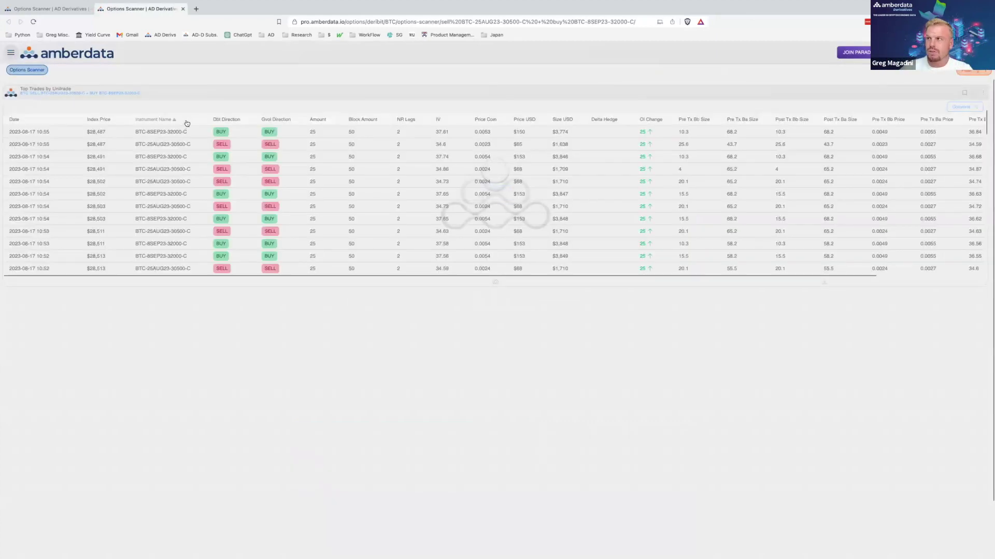
pyautogui.scroll(-15, 530, 196)
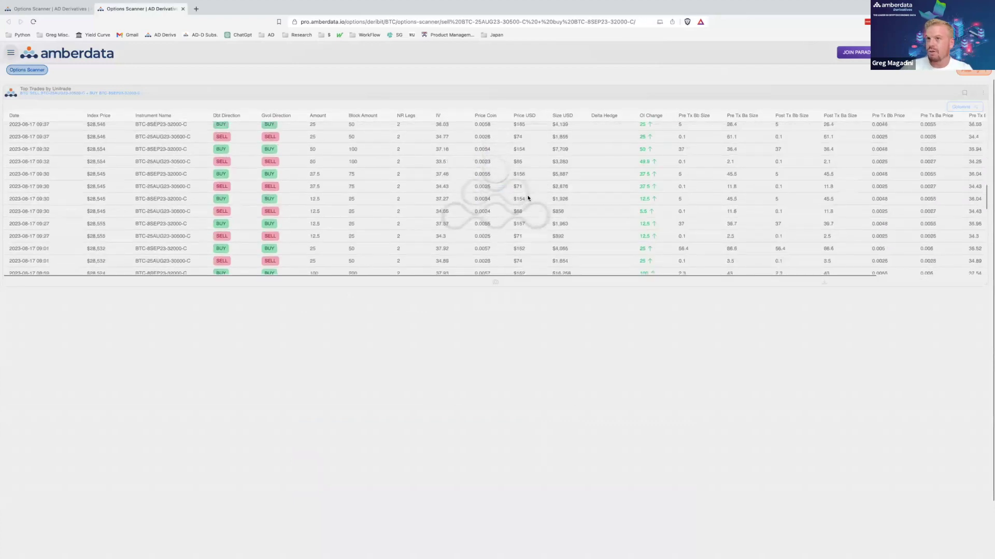
pyautogui.scroll(15, 525, 198)
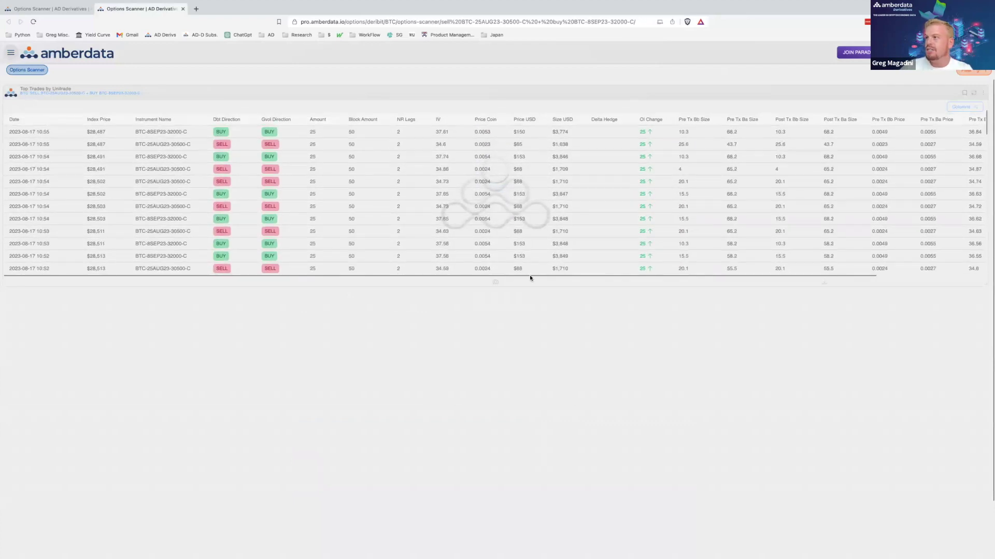
pyautogui.hscroll(2, 752, 278)
pyautogui.hscroll(3, 752, 279)
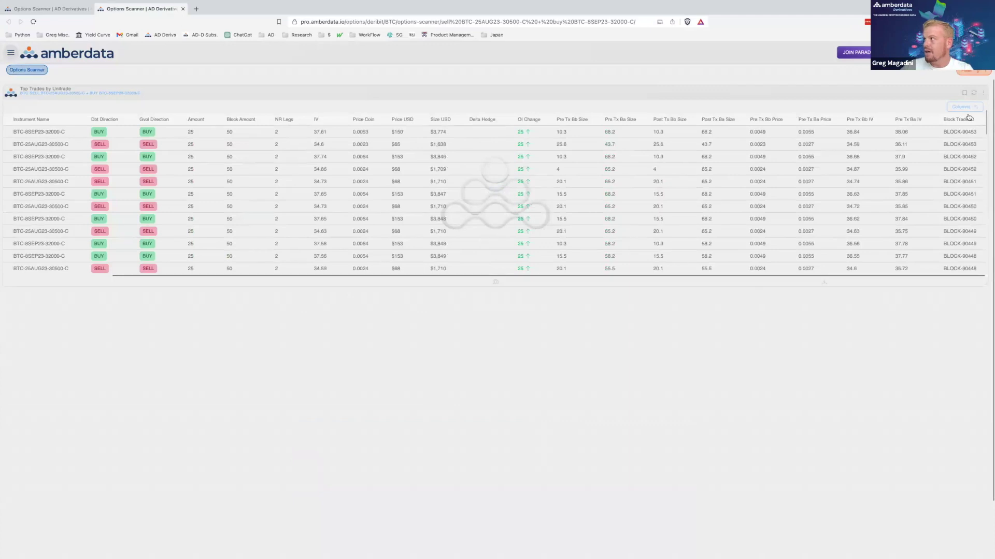
pyautogui.hscroll(-2, 927, 276)
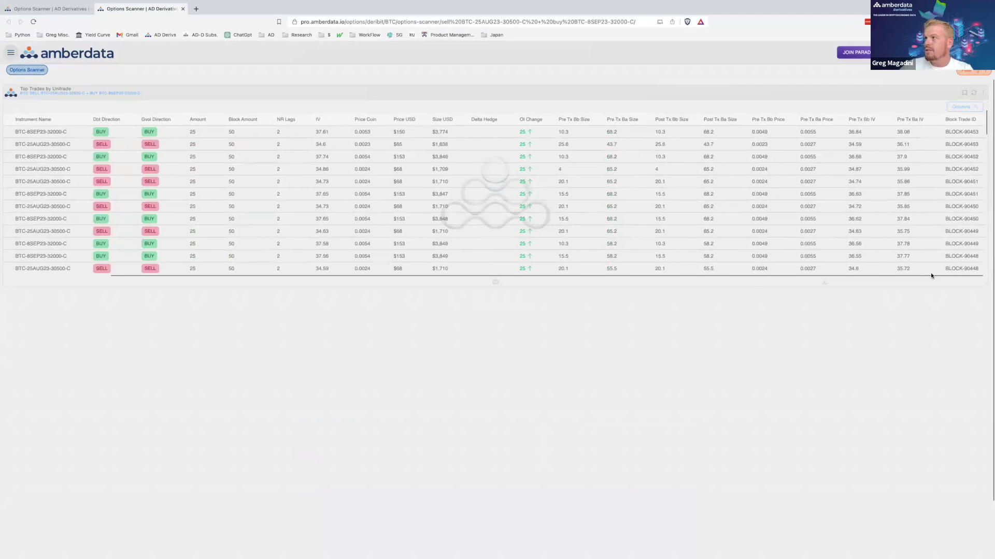
pyautogui.hscroll(2, 949, 269)
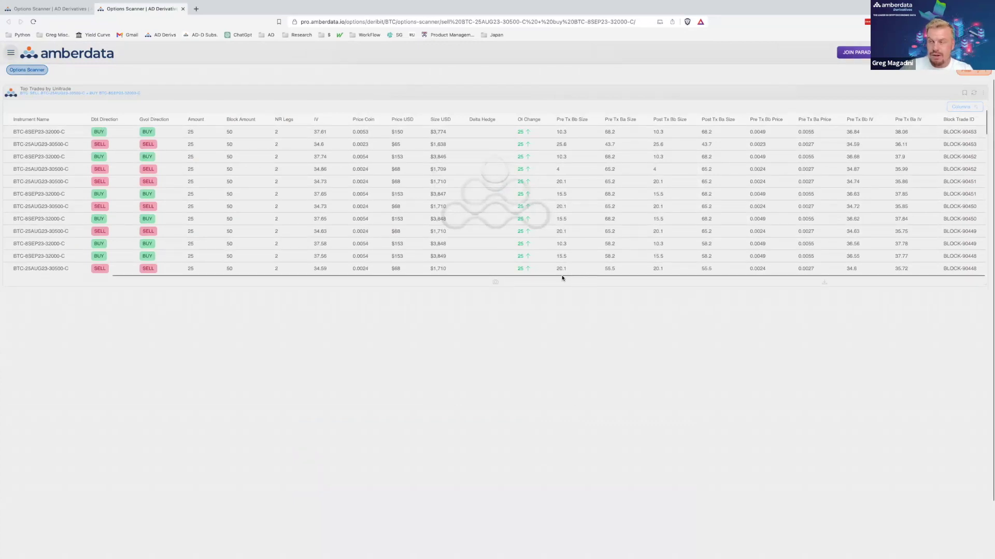
pyautogui.hscroll(-5, 424, 262)
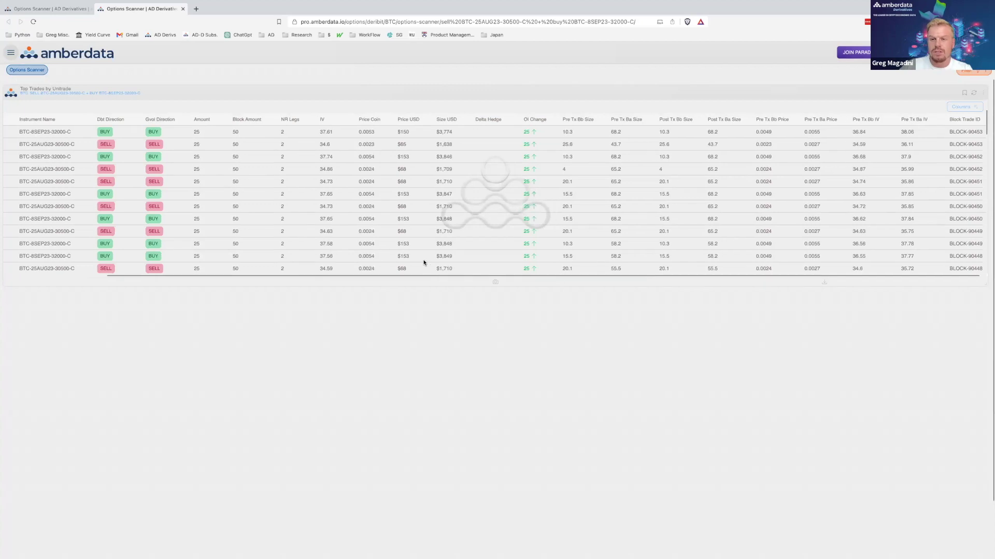
pyautogui.click(57, 9)
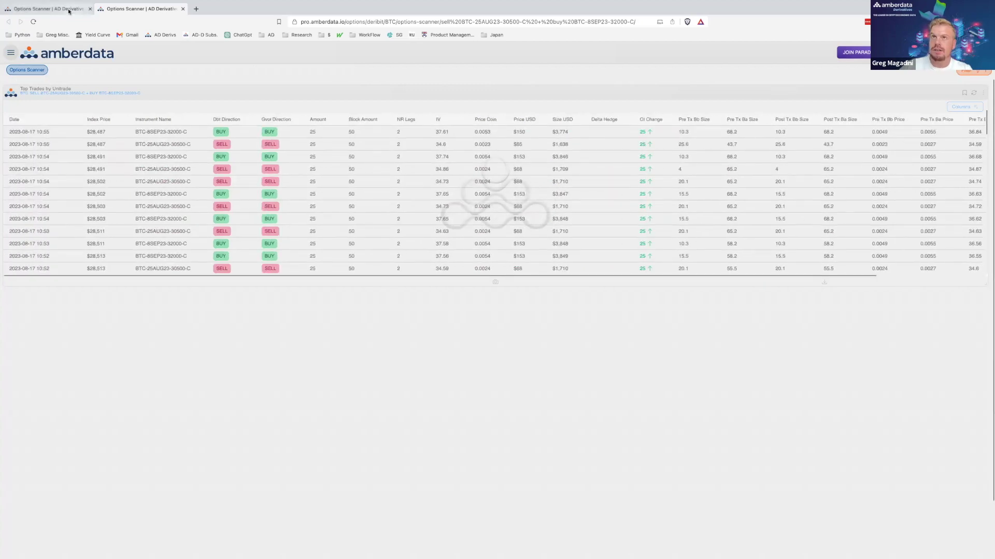
# Scroll past the Gvol Direction chart to the Strikes Bought/Sold and Option Ladder panels.
pyautogui.scroll(-4, 383, 247)
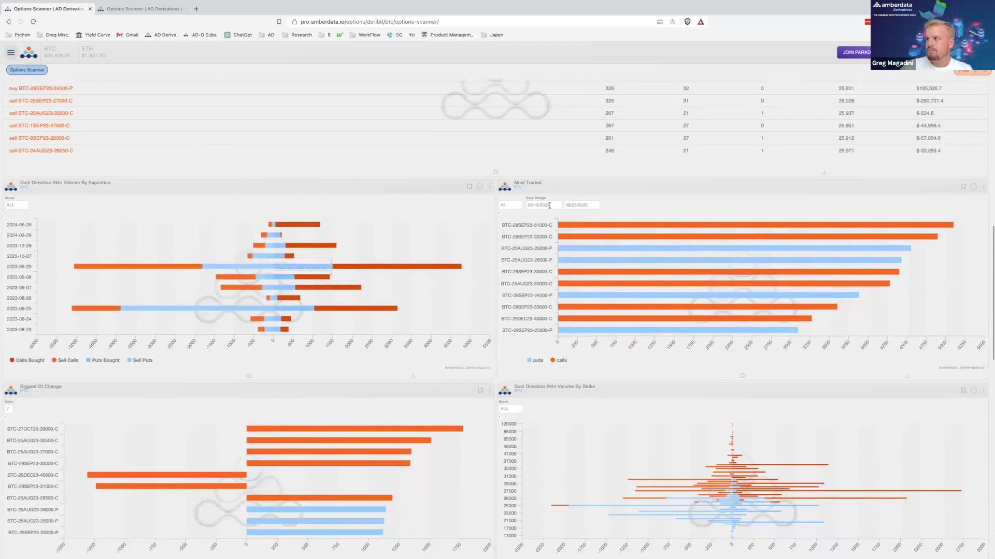
pyautogui.scroll(-1, 567, 228)
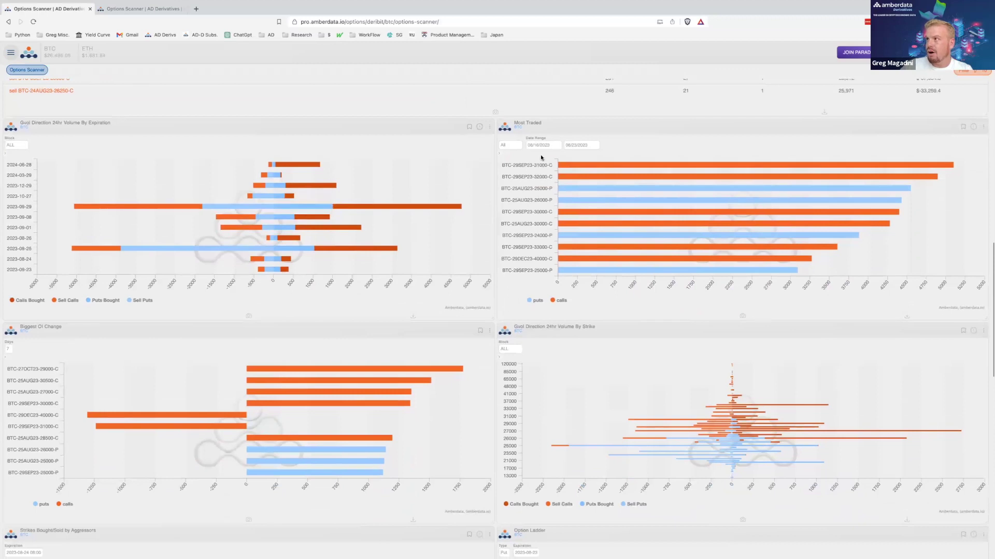
pyautogui.scroll(-3, 569, 181)
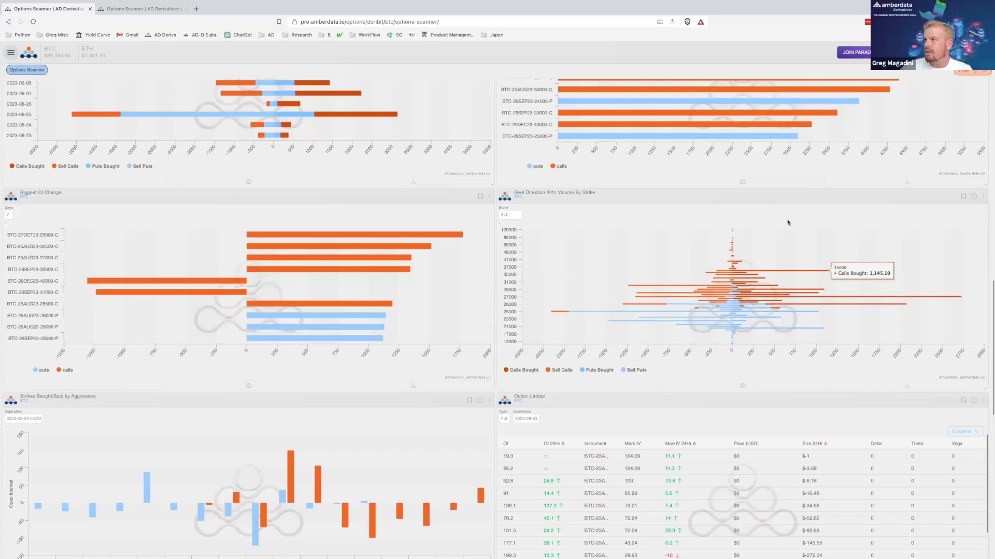
pyautogui.scroll(-3, 729, 304)
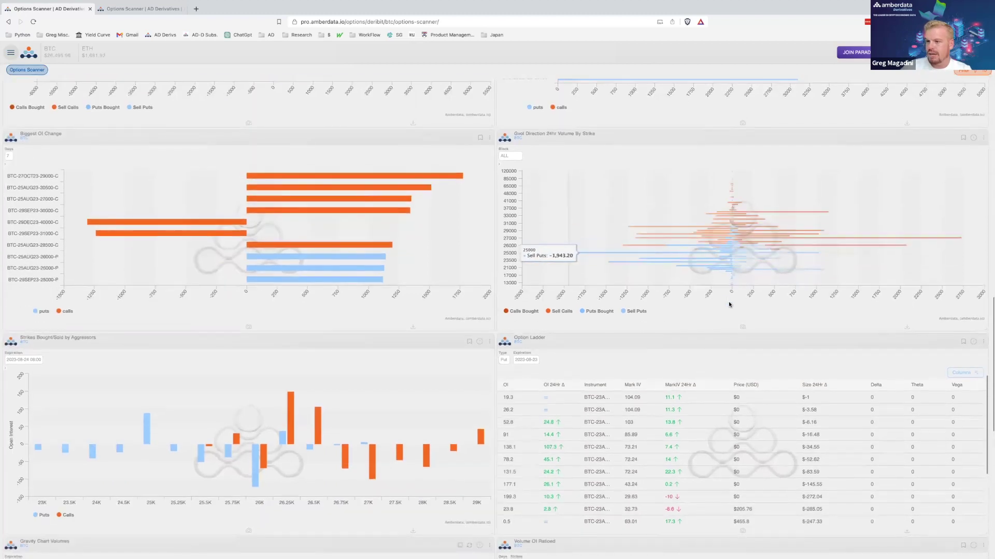
pyautogui.scroll(-1, 730, 305)
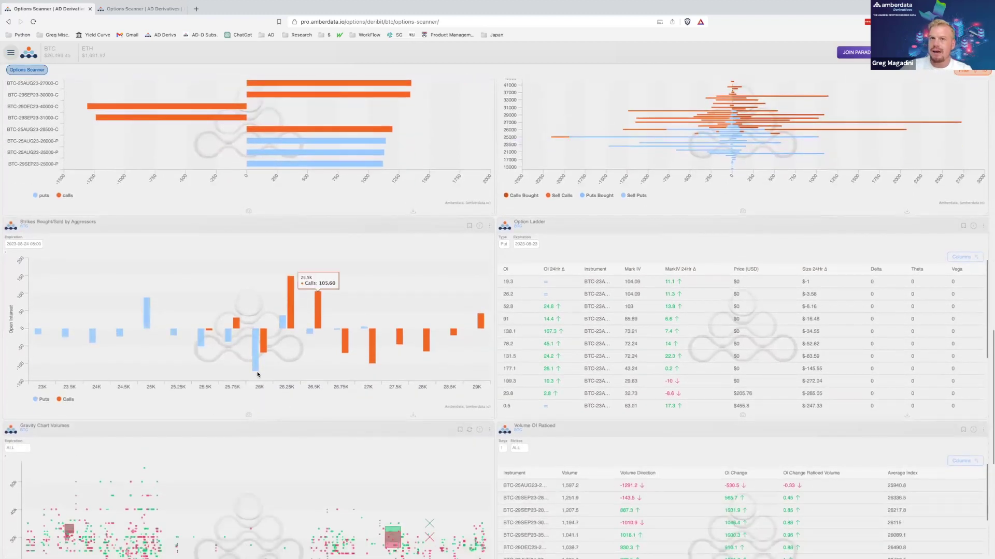
pyautogui.scroll(-1, 258, 374)
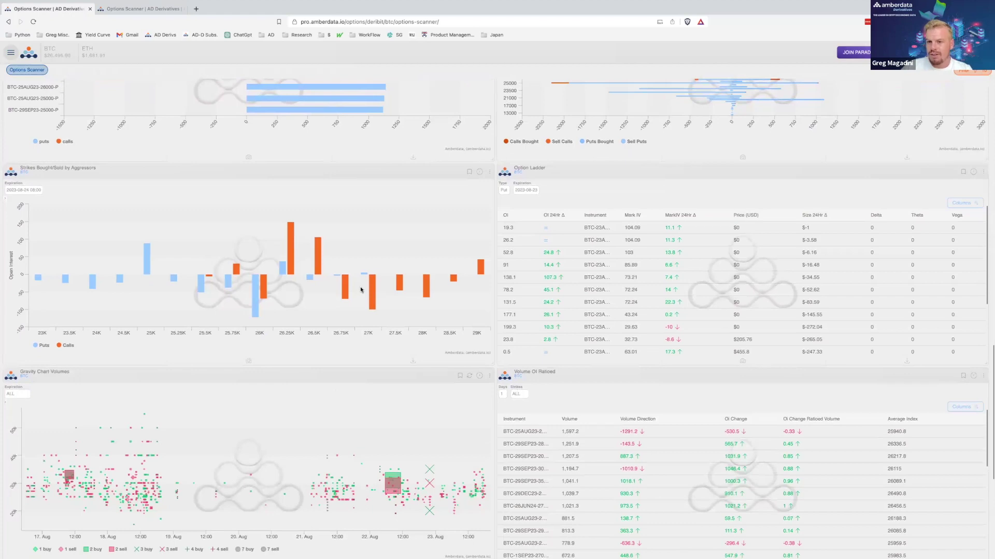
pyautogui.scroll(-2, 361, 293)
# Inspect trade tooltips on the Gravity Chart data points.
pyautogui.scroll(-1, 359, 296)
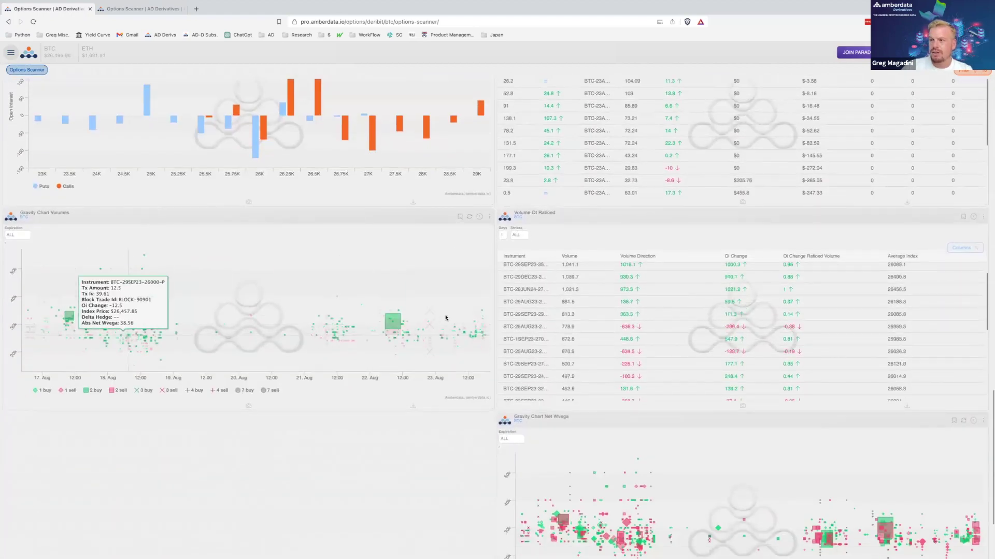
pyautogui.moveTo(318, 339)
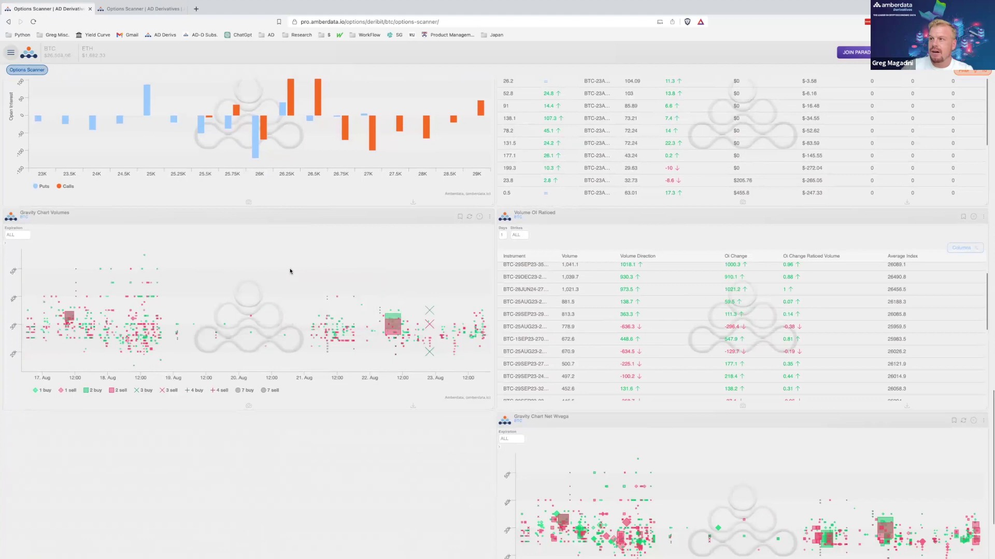
pyautogui.moveTo(390, 324)
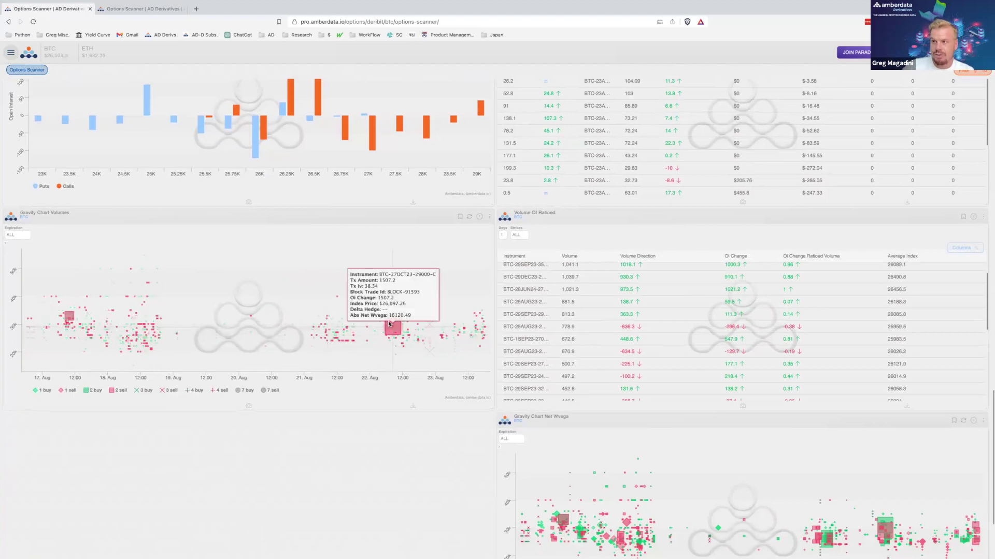
pyautogui.scroll(-3, 792, 351)
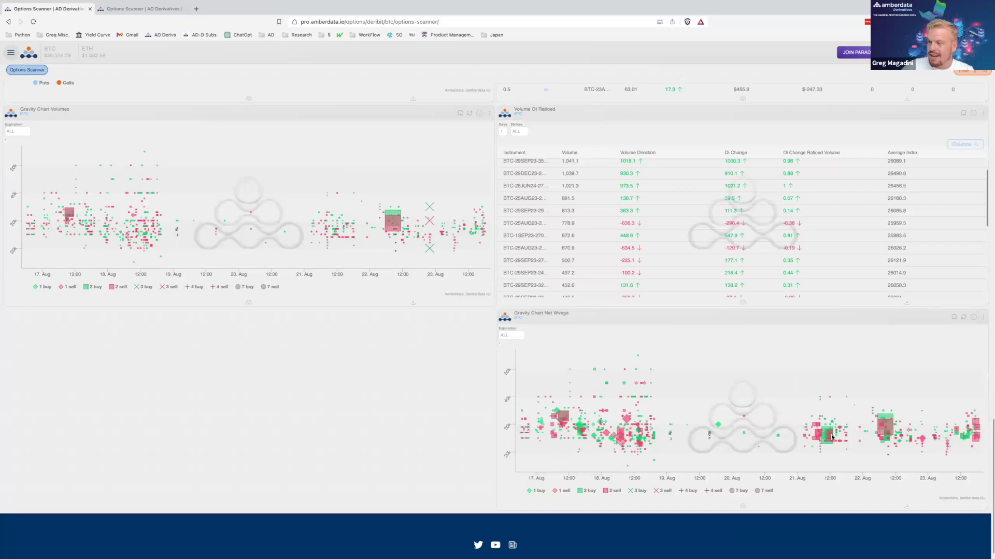
pyautogui.moveTo(829, 434)
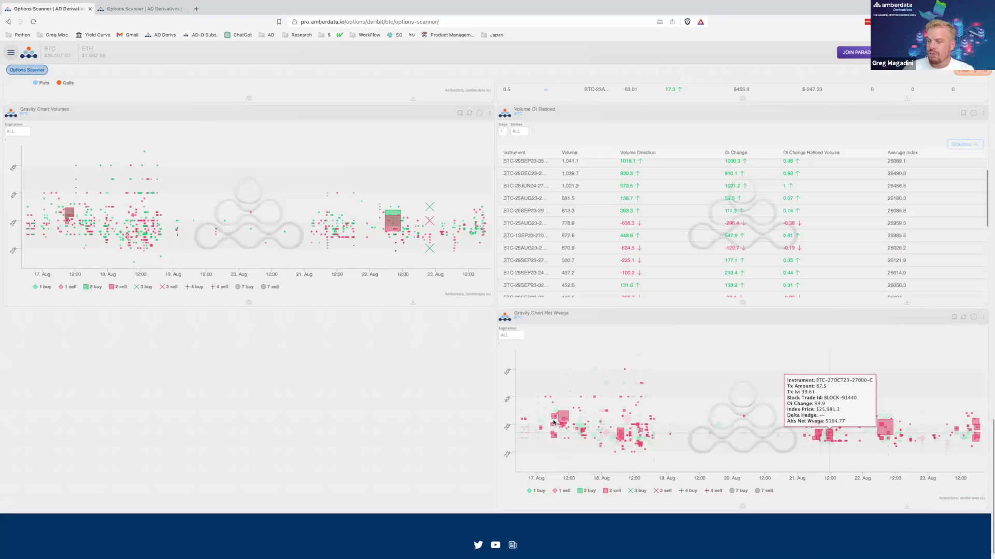
pyautogui.moveTo(563, 417)
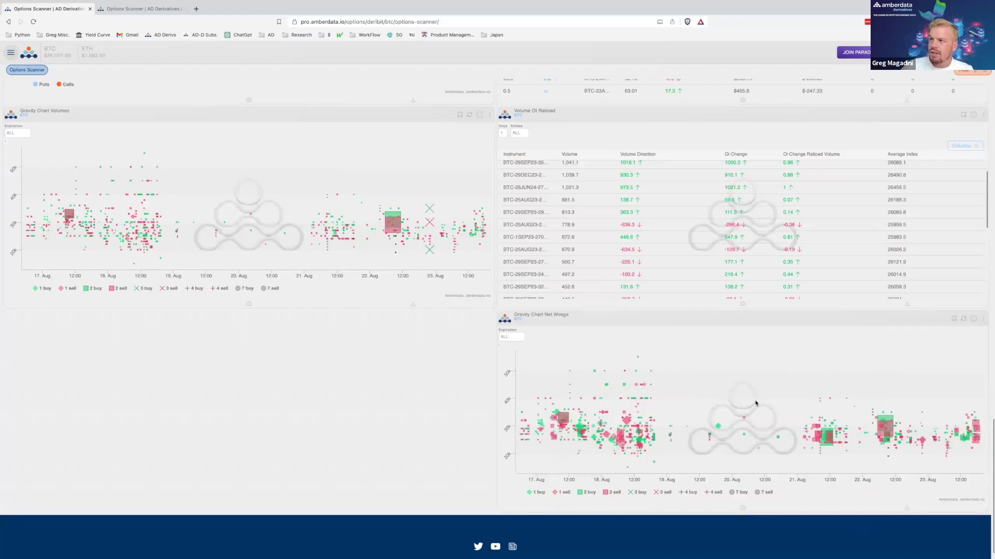
# Return to the top of the page and open the site navigation menu.
pyautogui.scroll(1, 755, 401)
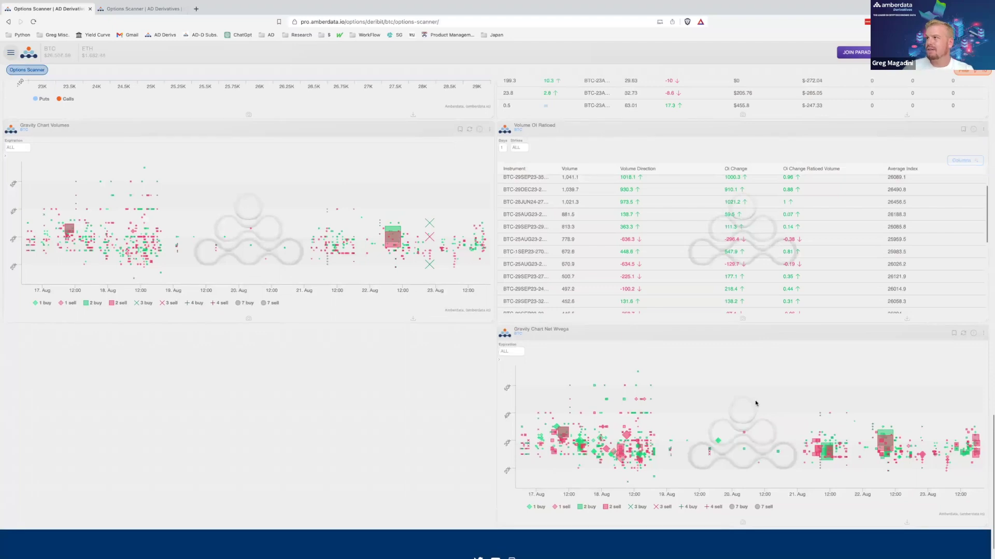
pyautogui.scroll(10, 743, 428)
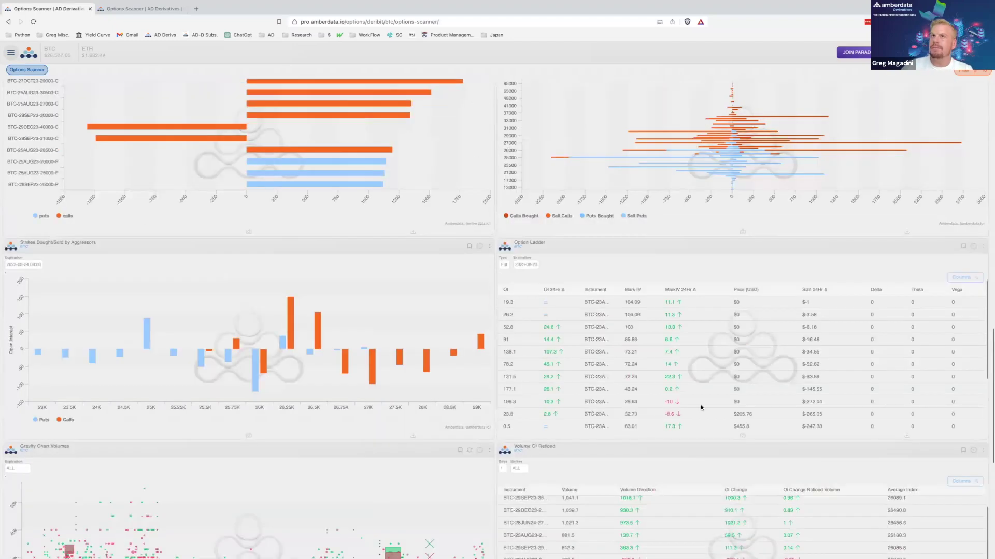
pyautogui.click(10, 53)
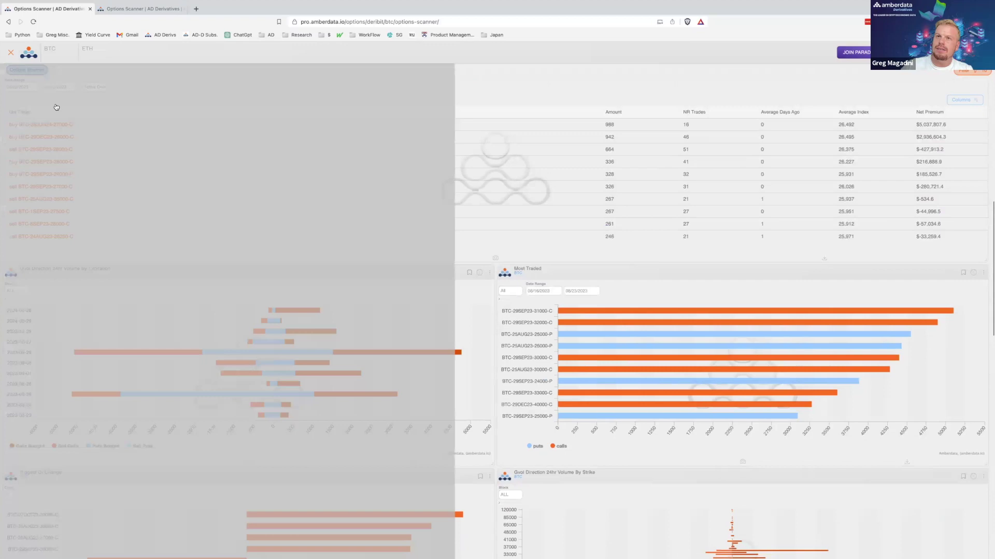
# Open the BTC DVol Index dashboard from the Dvol tile.
pyautogui.click(48, 265)
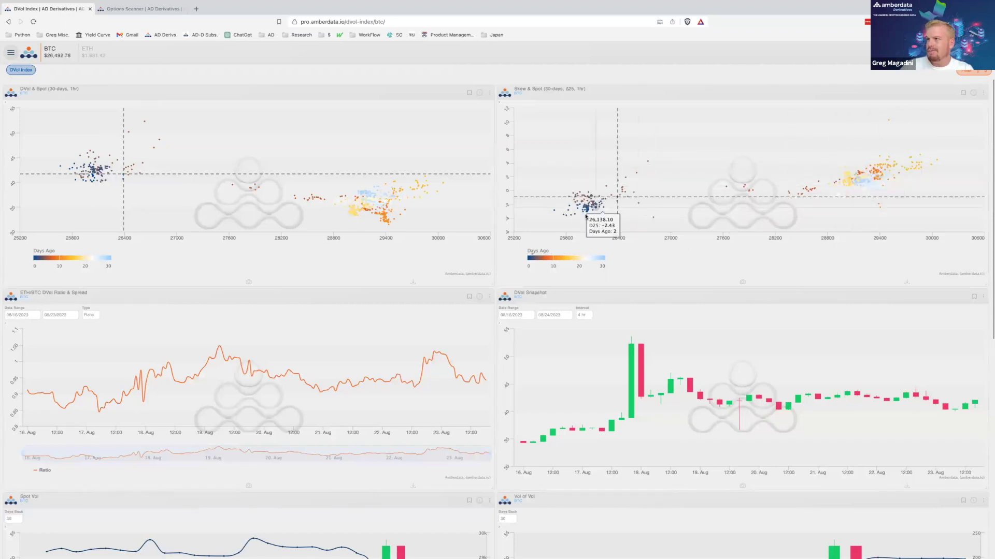
# Change the ETH/BTC ratio chart's start date year to 2021 (08/16/2021).
pyautogui.scroll(-2, 565, 207)
pyautogui.scroll(-2, 562, 204)
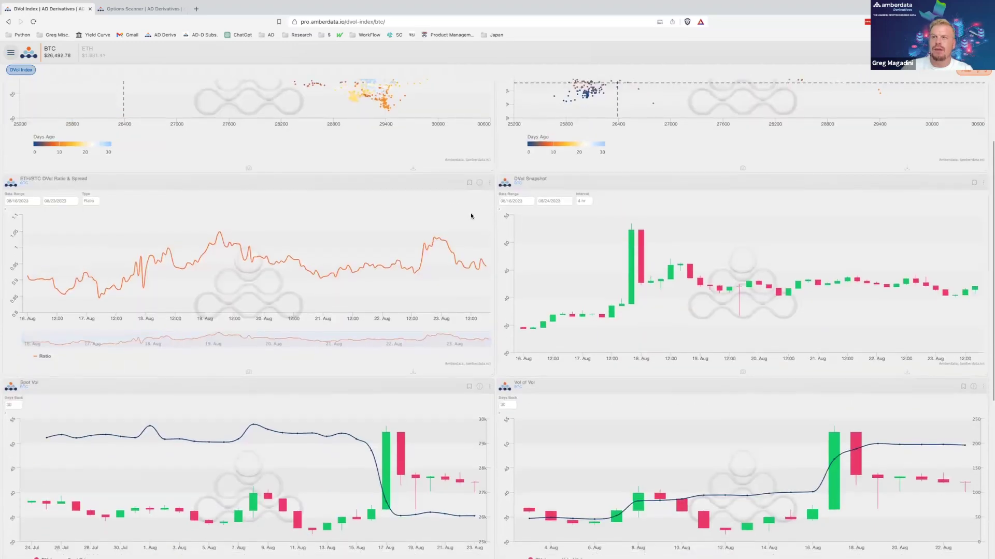
pyautogui.click(26, 139)
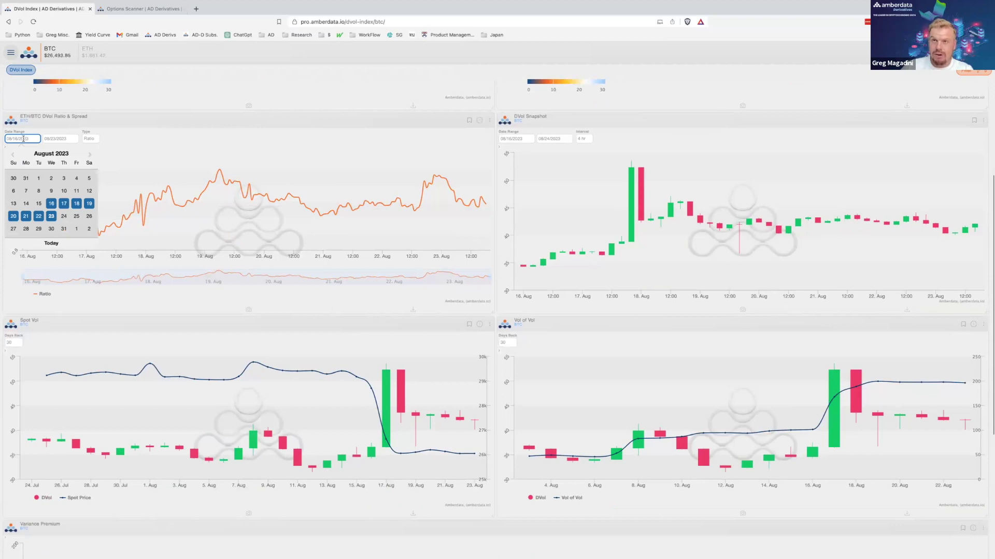
pyautogui.press('BackSpace')
pyautogui.write('1')
pyautogui.press('Return')
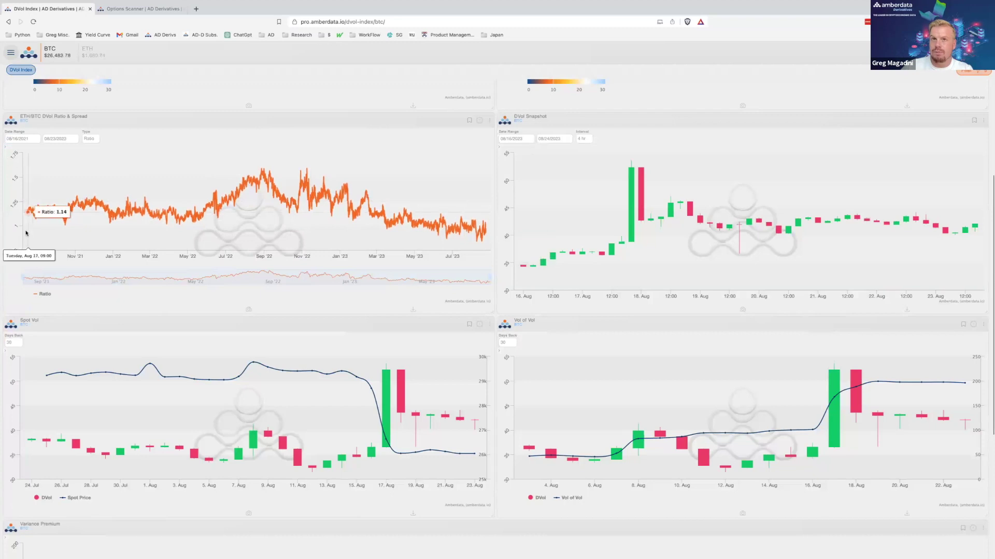
# Draw a horizontal line at about the 1.14 ratio level on the ETH/BTC DVol chart.
pyautogui.moveTo(6, 153)
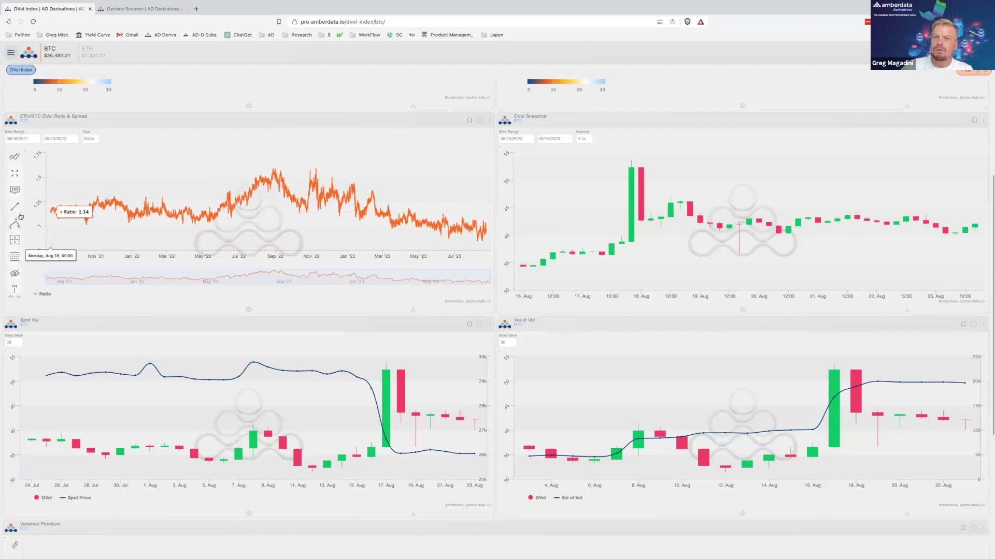
pyautogui.click(37, 294)
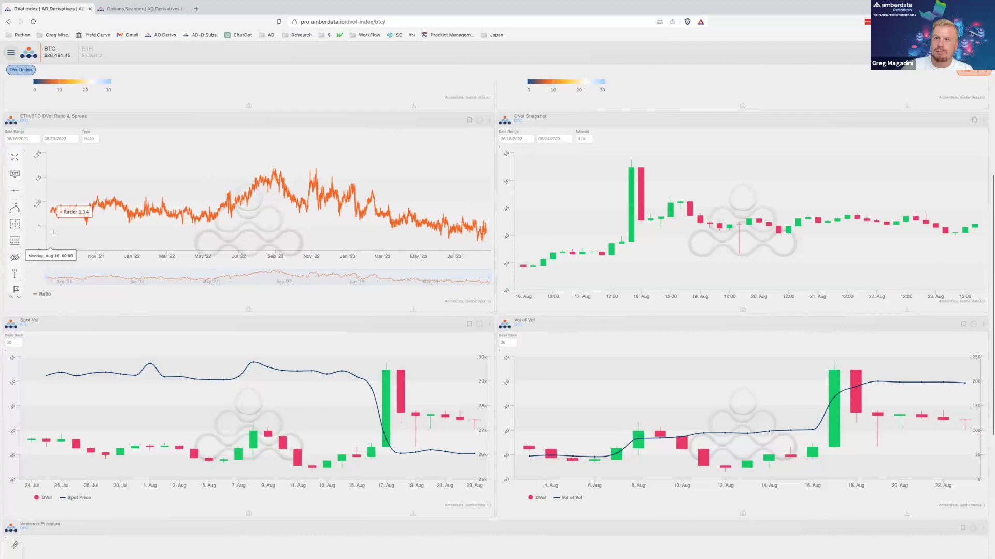
pyautogui.click(80, 225)
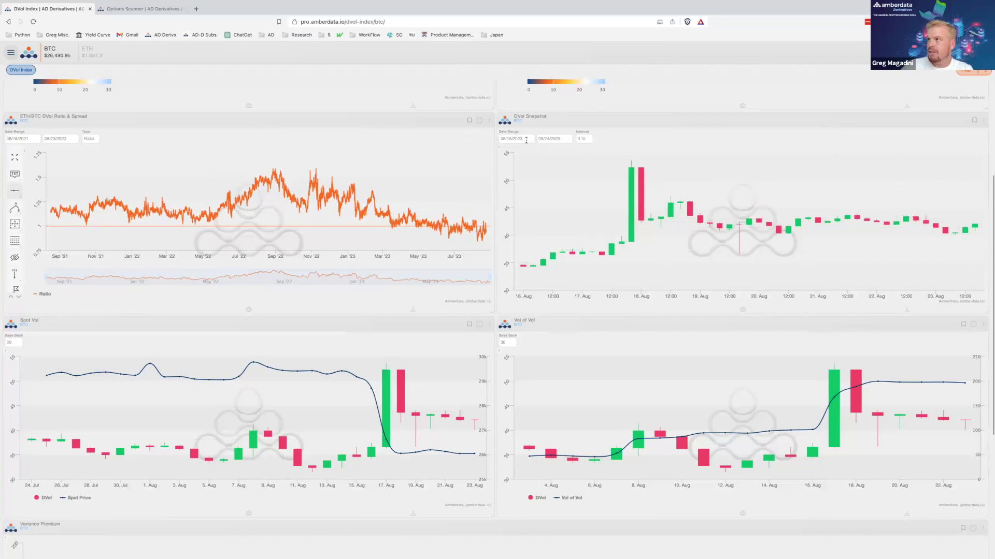
# Set the Vol of Vol chart's Days Back lookback to 365 days.
pyautogui.scroll(-3, 593, 218)
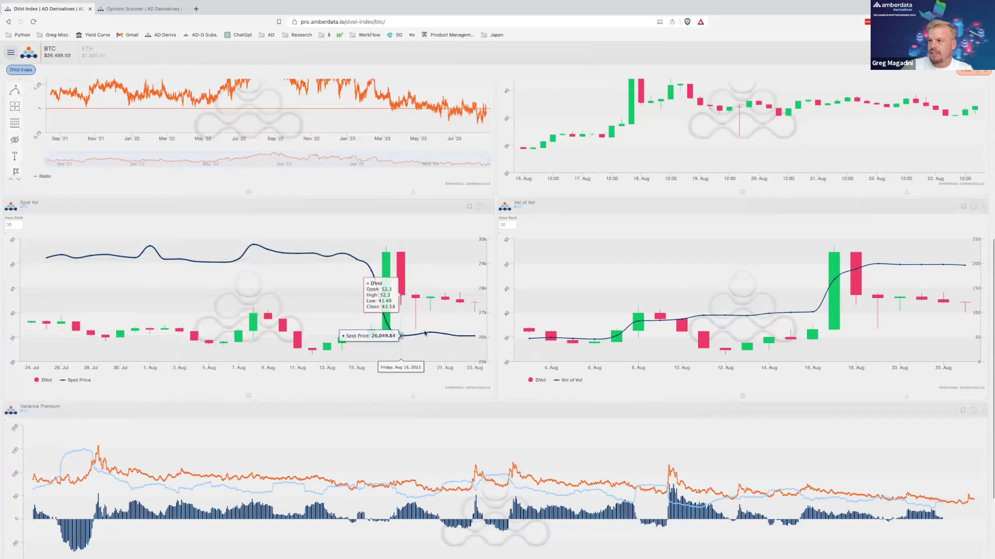
pyautogui.scroll(-1, 536, 335)
pyautogui.scroll(-1, 631, 285)
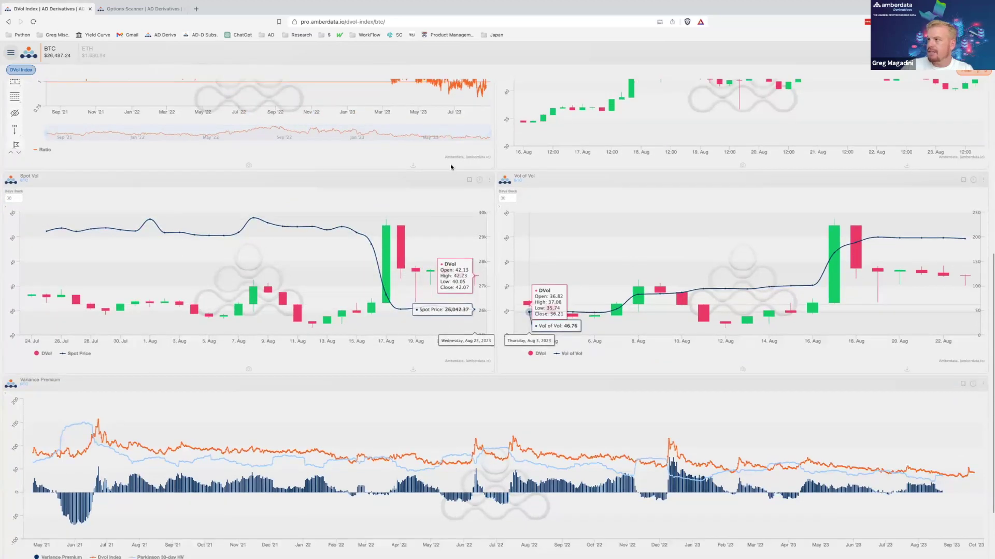
pyautogui.click(507, 179)
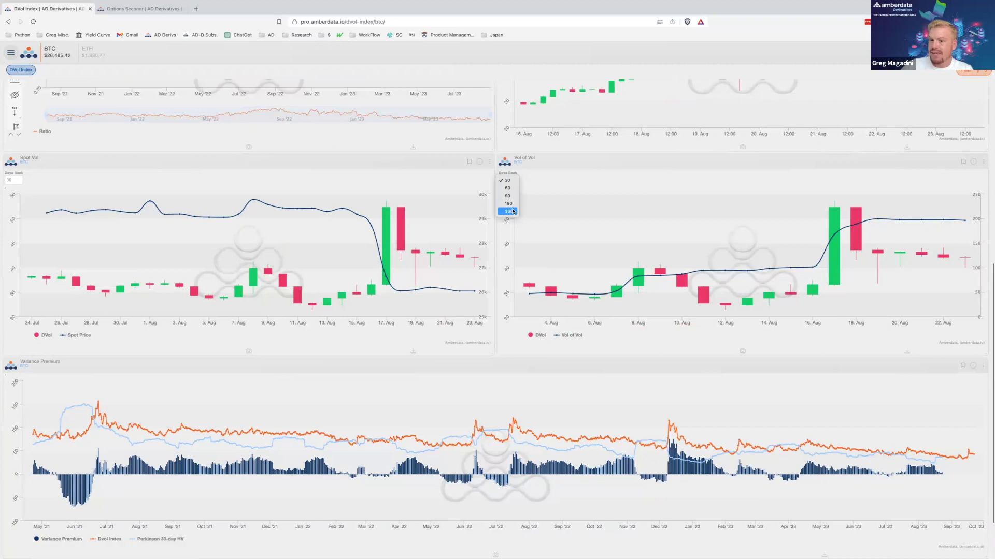
pyautogui.click(512, 211)
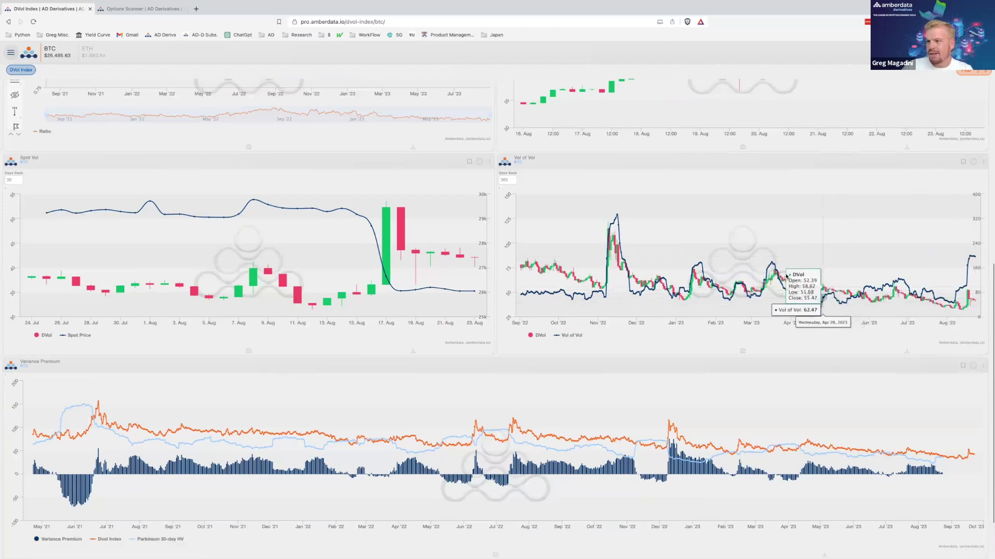
pyautogui.scroll(-1, 760, 288)
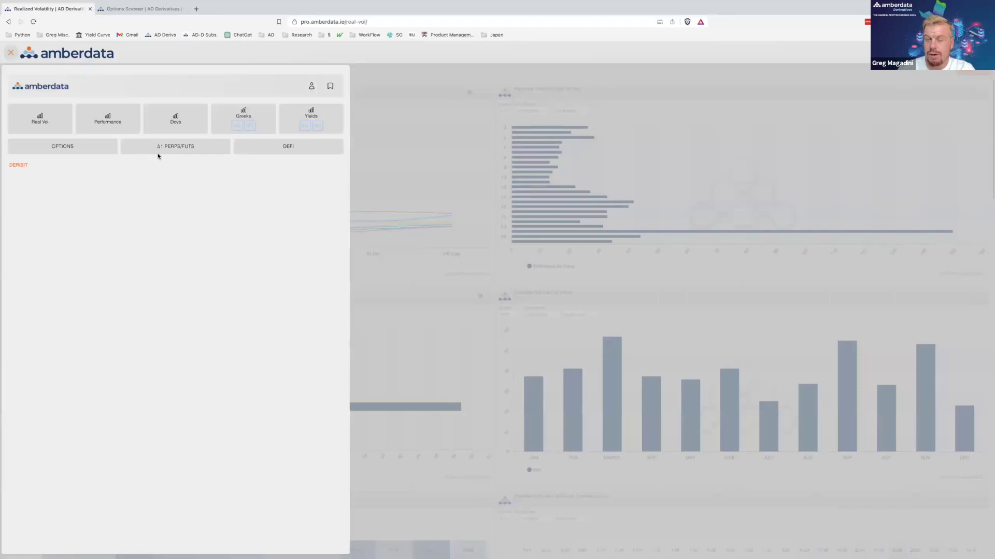
# Open the Global futures funding dashboard under the Δ1 PERPS/FUTS section.
pyautogui.click(158, 149)
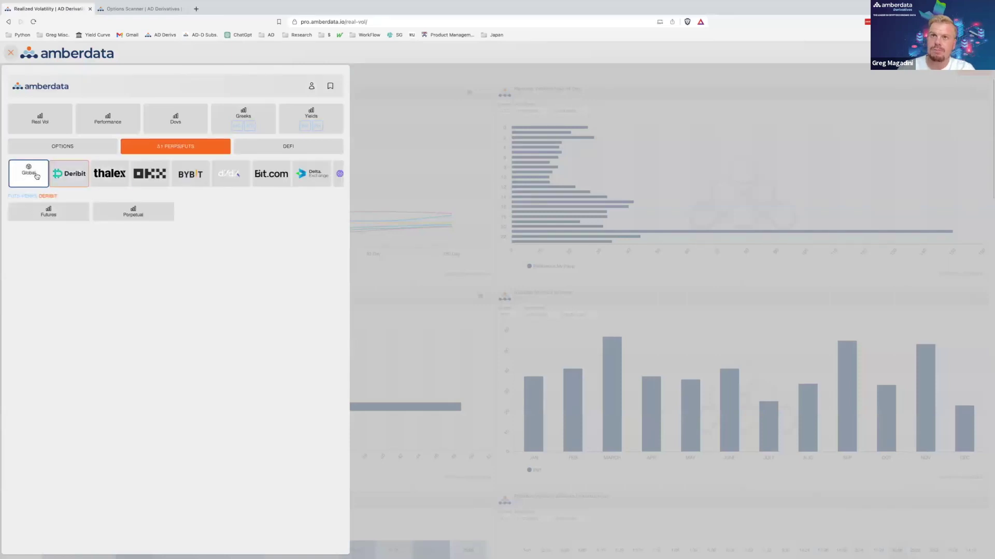
pyautogui.click(36, 176)
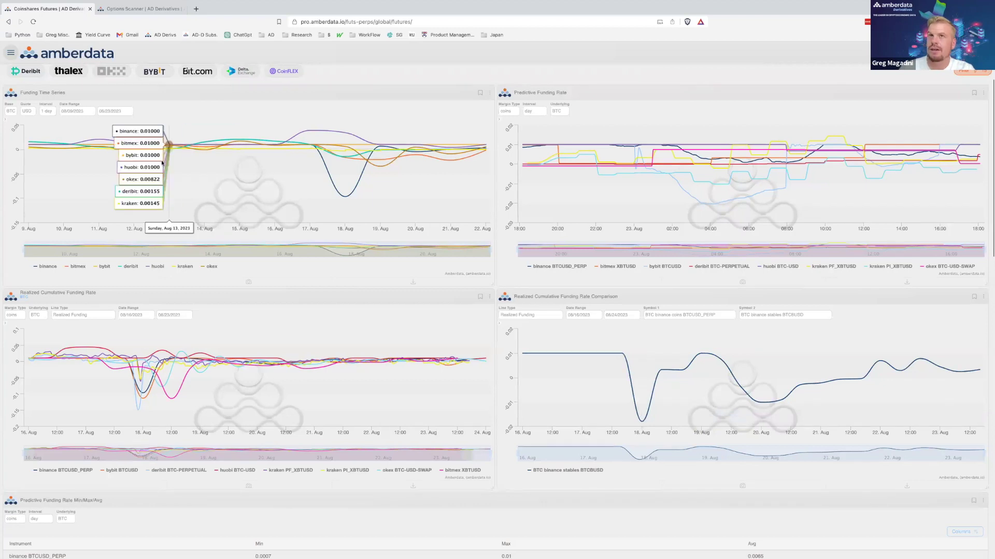
# Keep BTC as base asset and switch the cumulative funding Line Type to Accumulated Realized Funding.
pyautogui.click(13, 112)
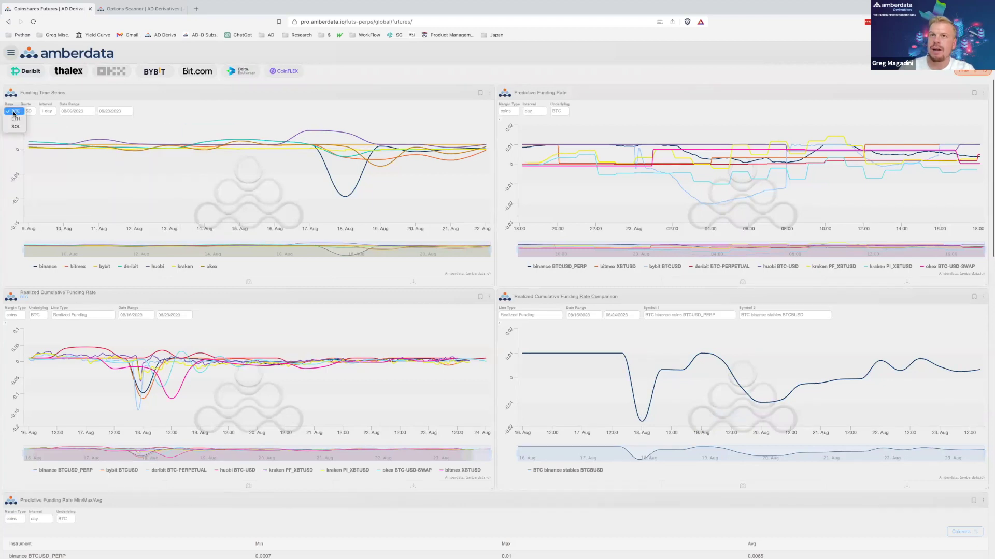
pyautogui.click(14, 111)
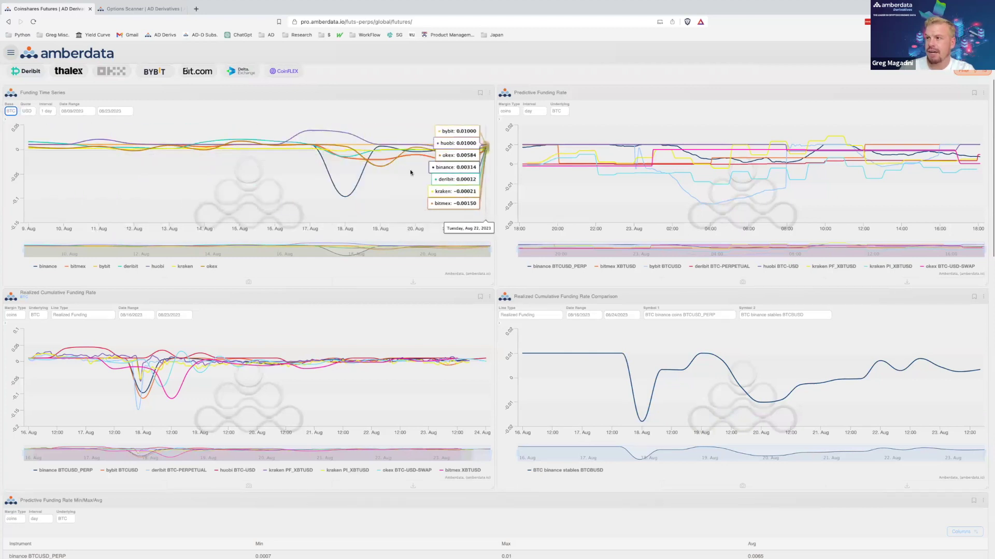
pyautogui.scroll(-2, 270, 171)
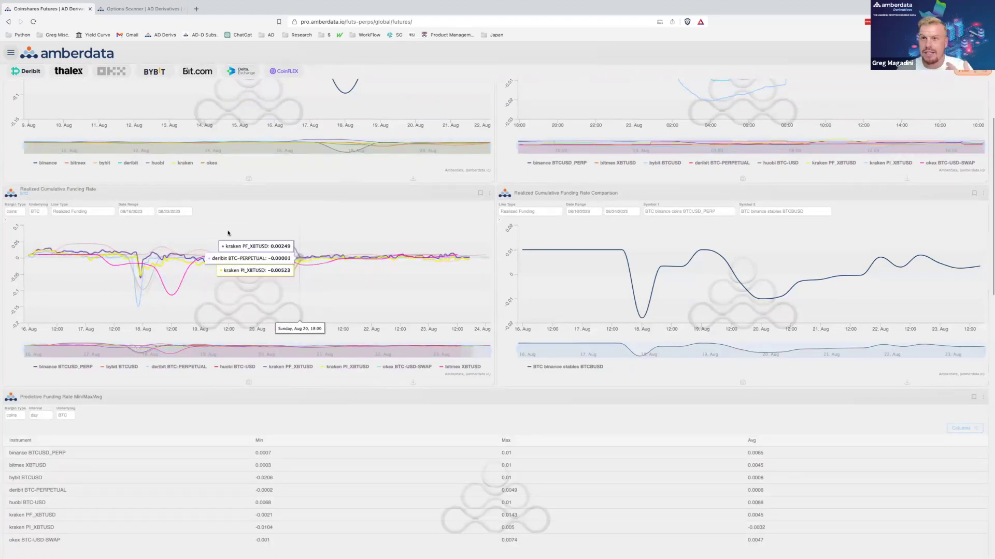
pyautogui.click(82, 211)
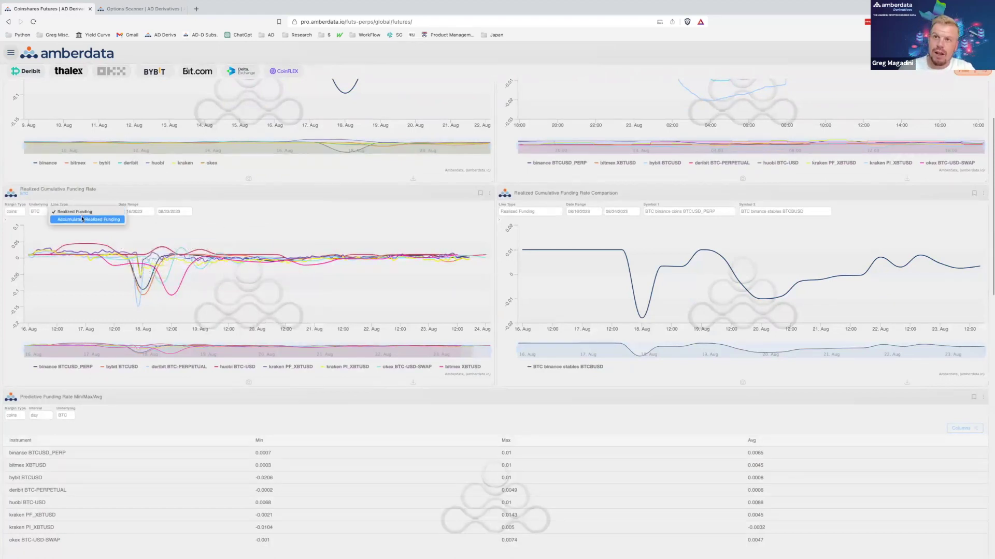
pyautogui.click(89, 220)
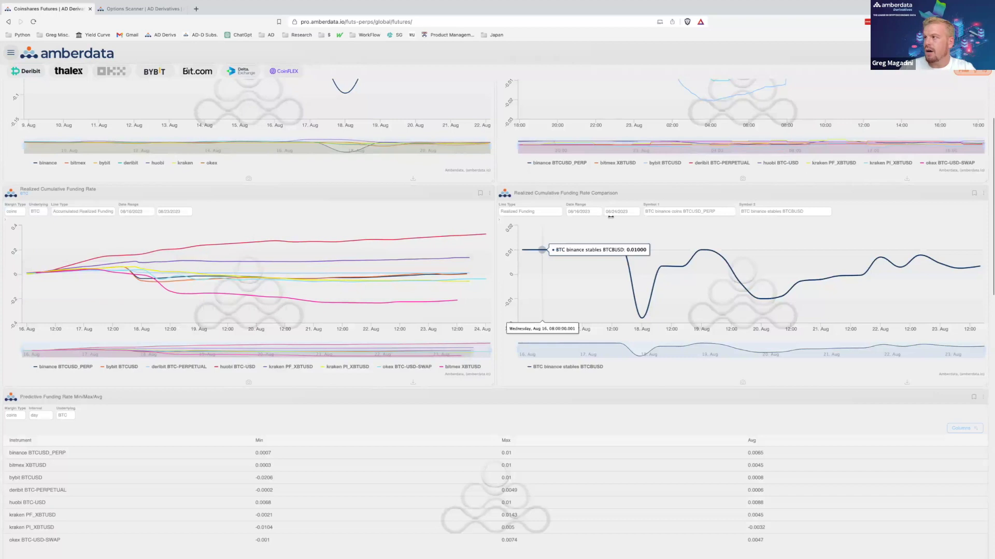
# Set the comparison's Symbol 1 to deribit BTC-PERPETUAL and Symbol 2 to deribit ETH-PERPETUAL.
pyautogui.click(721, 210)
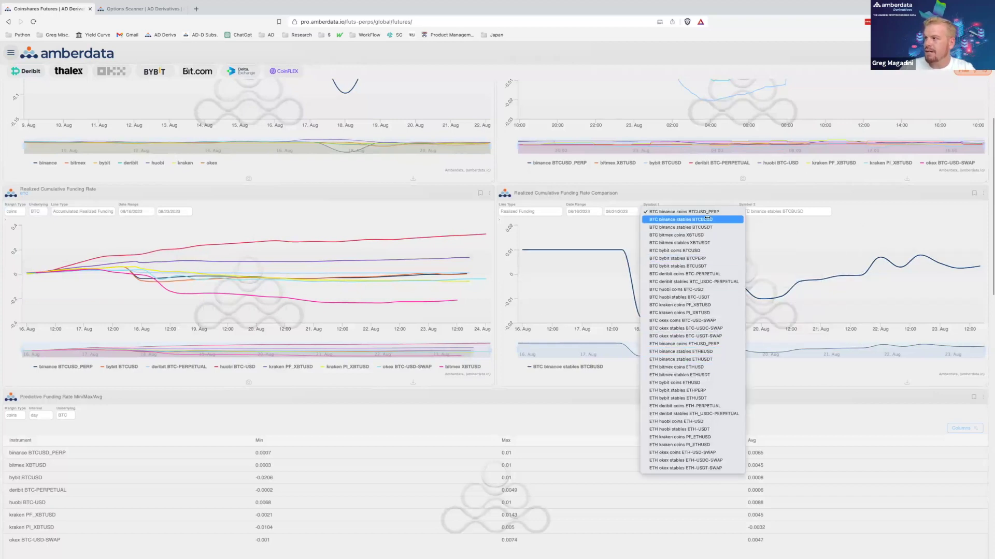
pyautogui.click(817, 225)
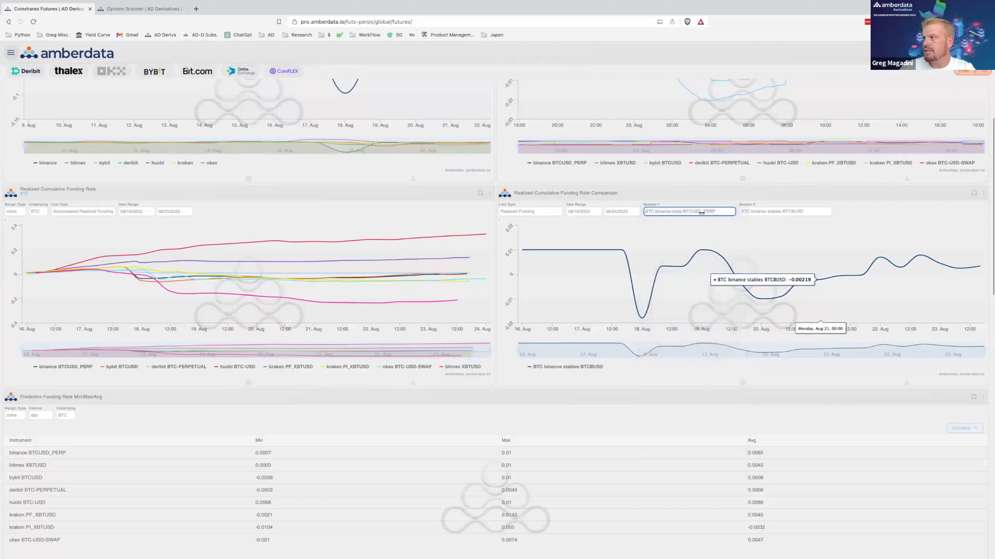
pyautogui.click(702, 212)
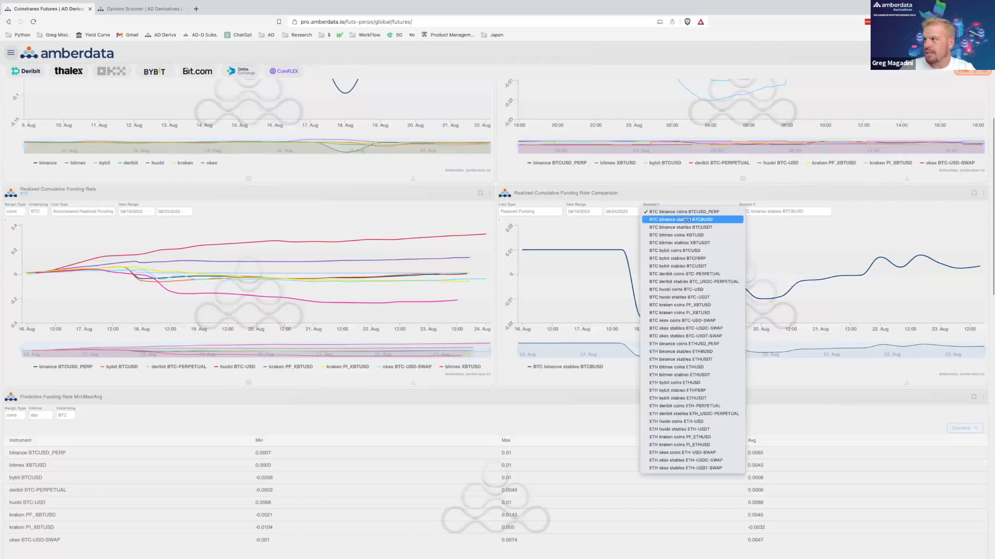
pyautogui.click(677, 274)
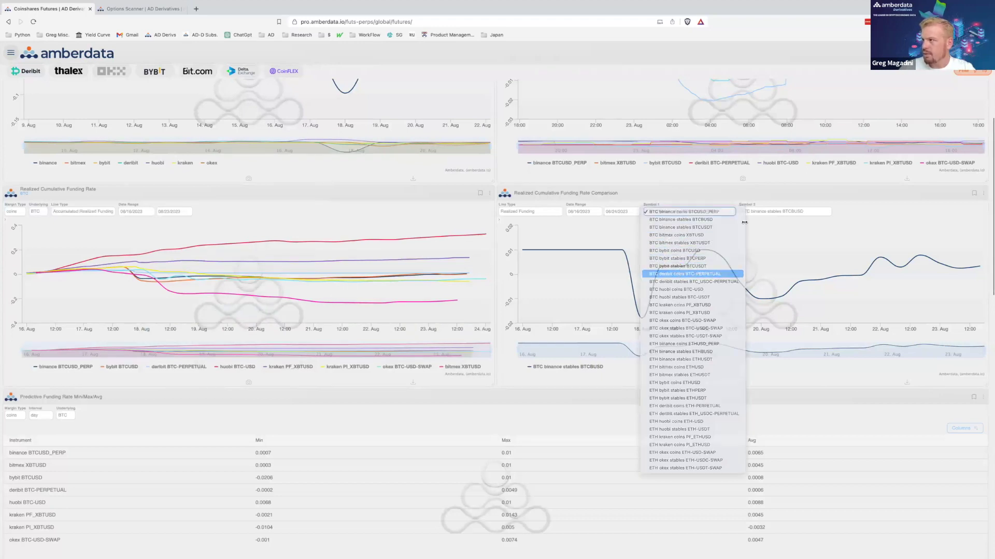
pyautogui.click(771, 211)
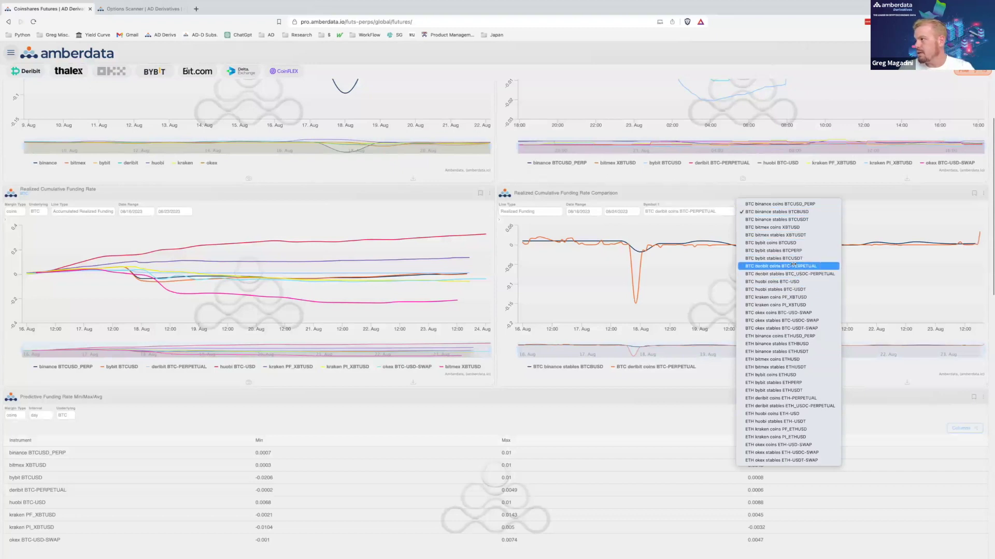
pyautogui.click(792, 399)
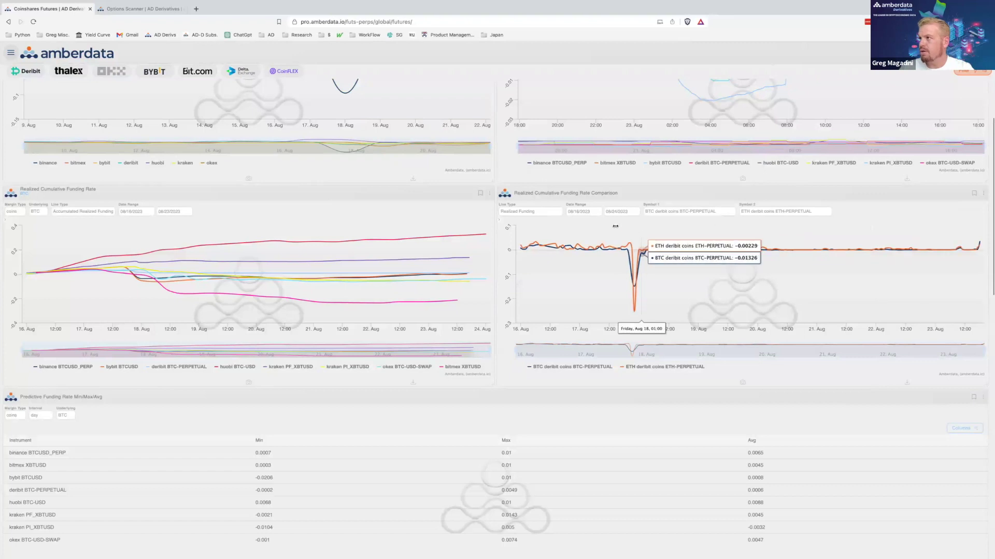
# Set the comparison Line Type to Accumulated and move the start date to 08/16/2022.
pyautogui.click(567, 210)
pyautogui.click(555, 221)
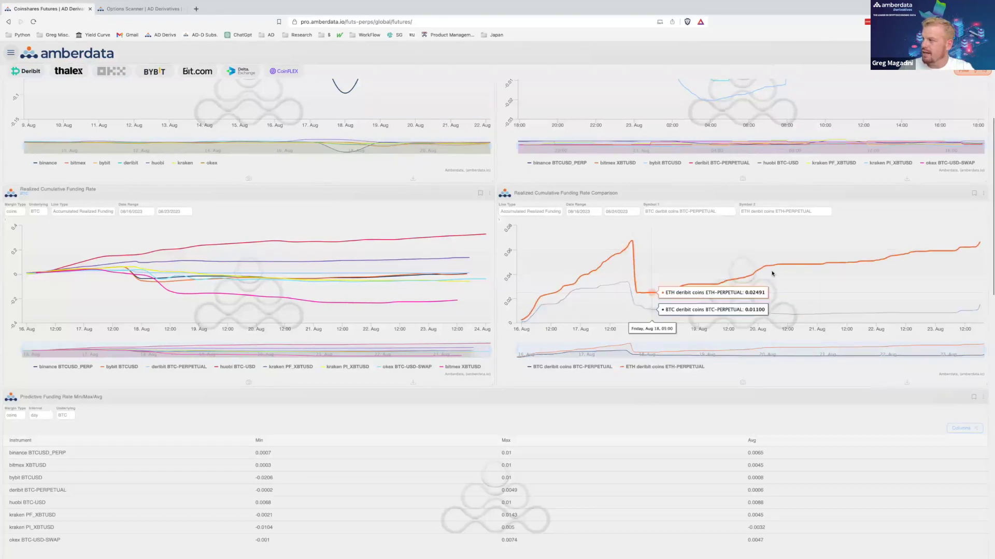
pyautogui.click(591, 212)
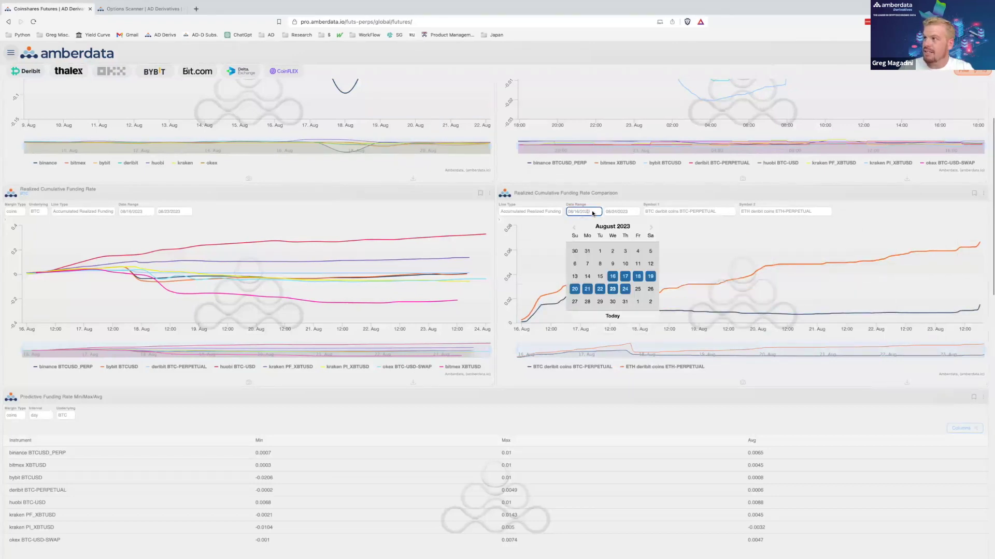
pyautogui.press('BackSpace')
pyautogui.write('2')
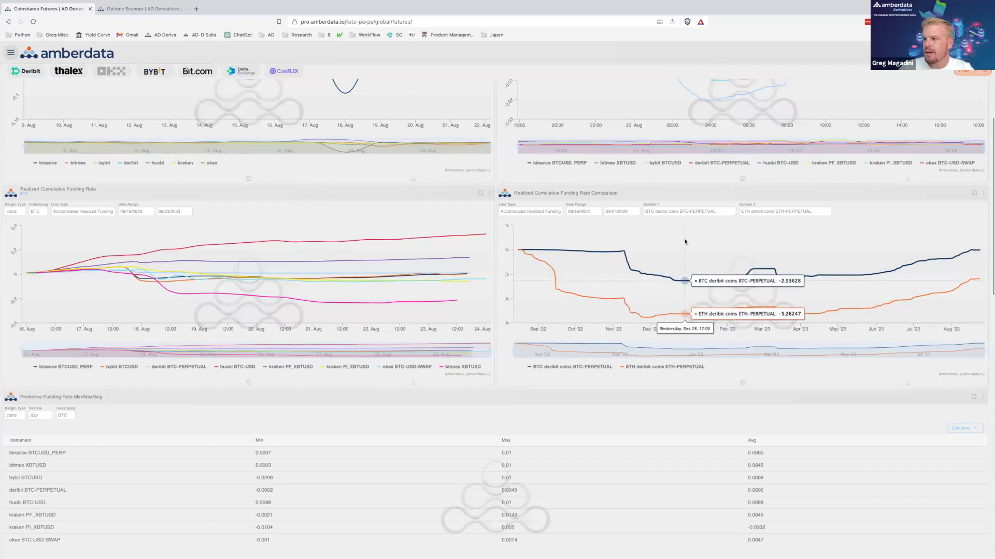
pyautogui.scroll(-2, 686, 241)
pyautogui.scroll(-2, 685, 242)
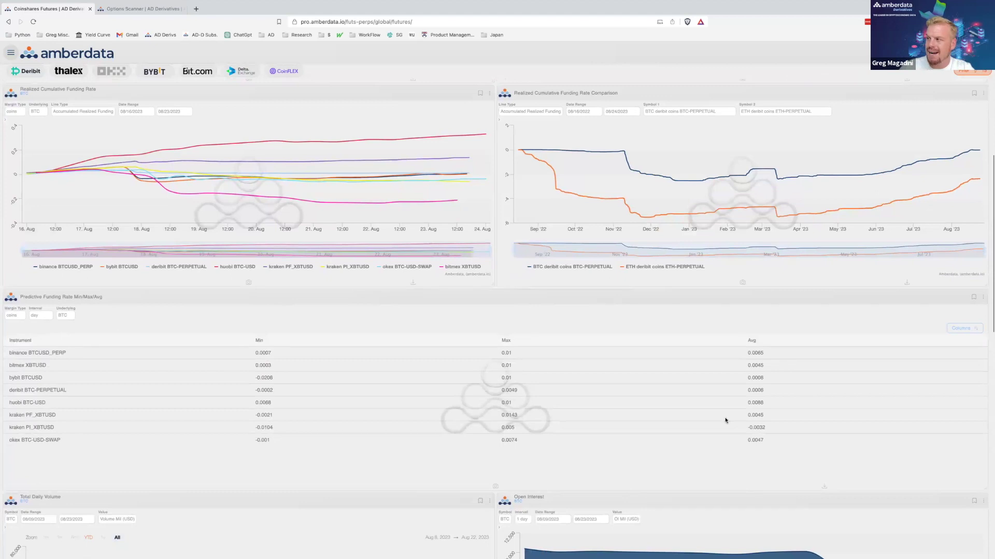
# Change the Predictive Funding Rate Min/Max/Avg Interval from day to week.
pyautogui.click(41, 315)
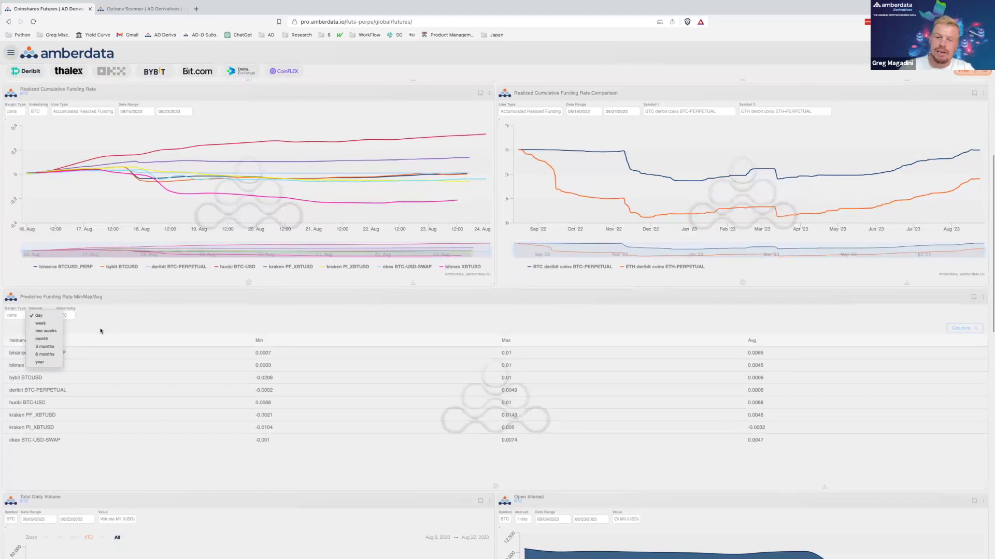
pyautogui.click(55, 323)
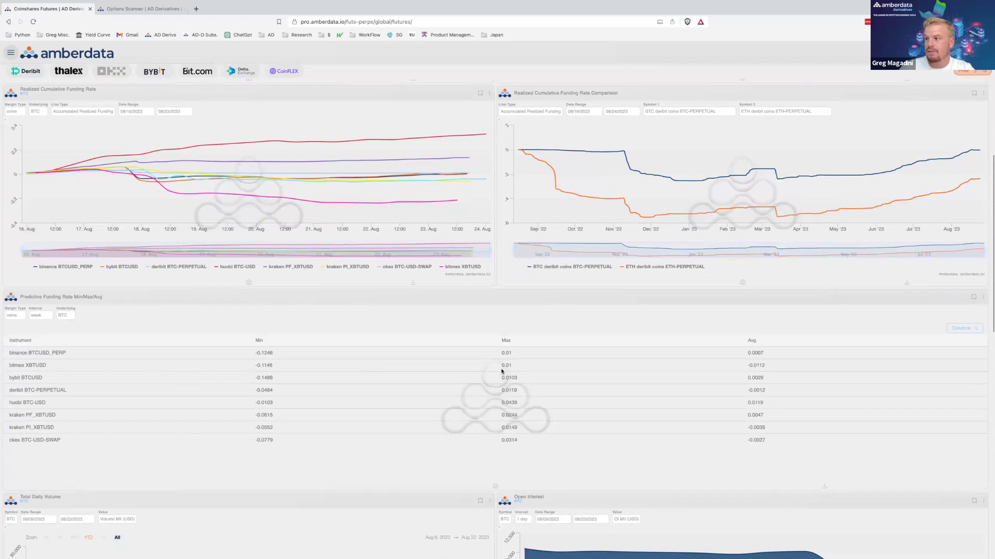
pyautogui.scroll(-3, 283, 368)
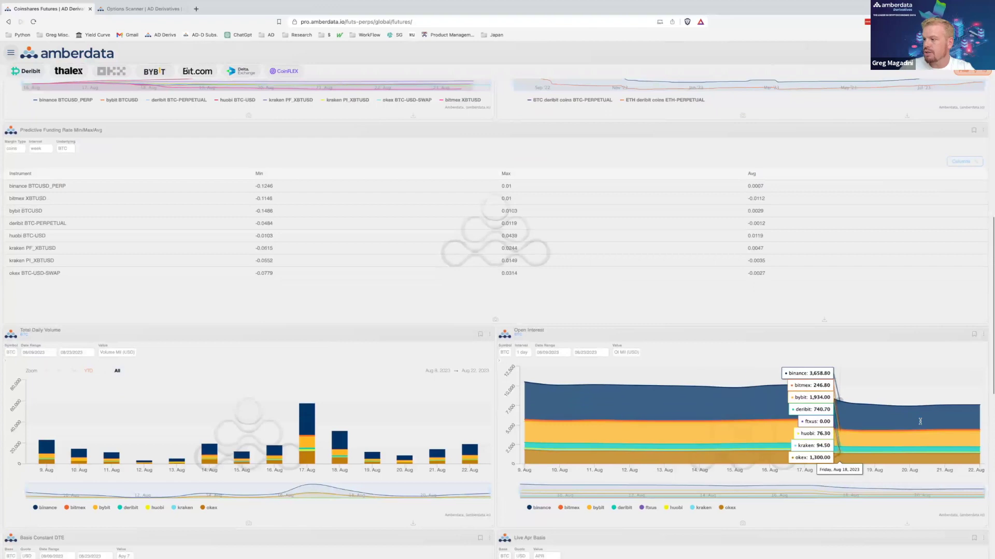
# Set the Live Apr Basis Value to Price and the Basis Constant DTE Value to Apy 90.
pyautogui.scroll(-7, 580, 397)
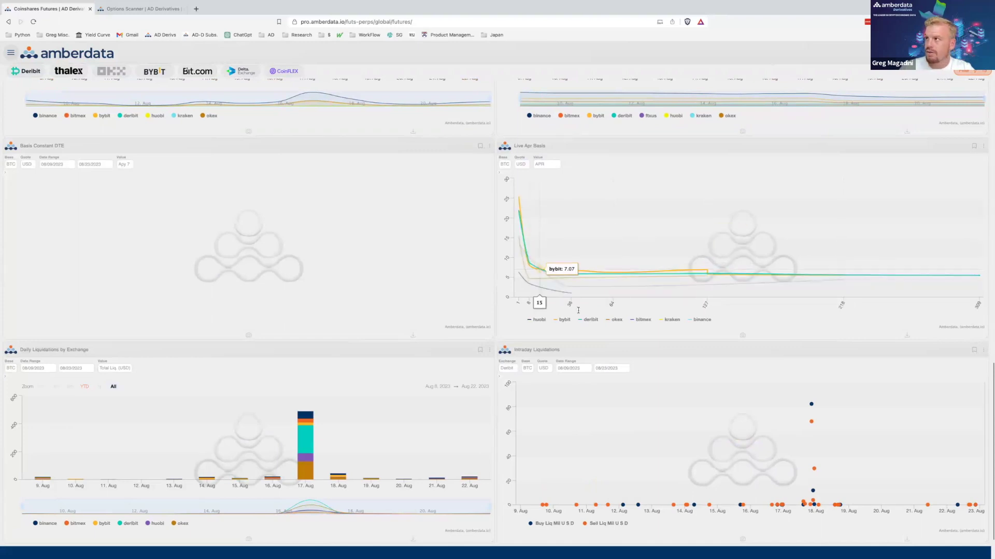
pyautogui.click(547, 165)
pyautogui.click(550, 171)
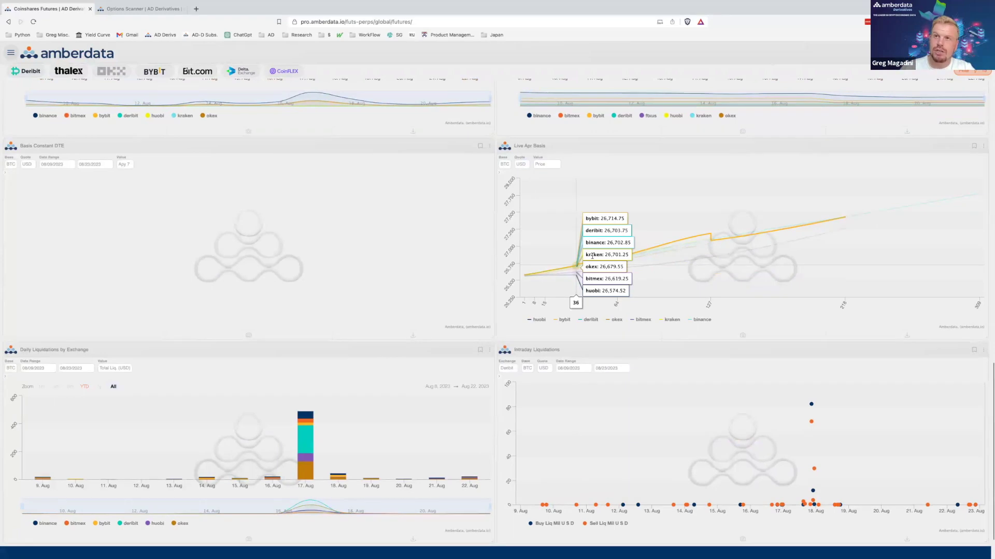
pyautogui.click(124, 164)
pyautogui.click(130, 188)
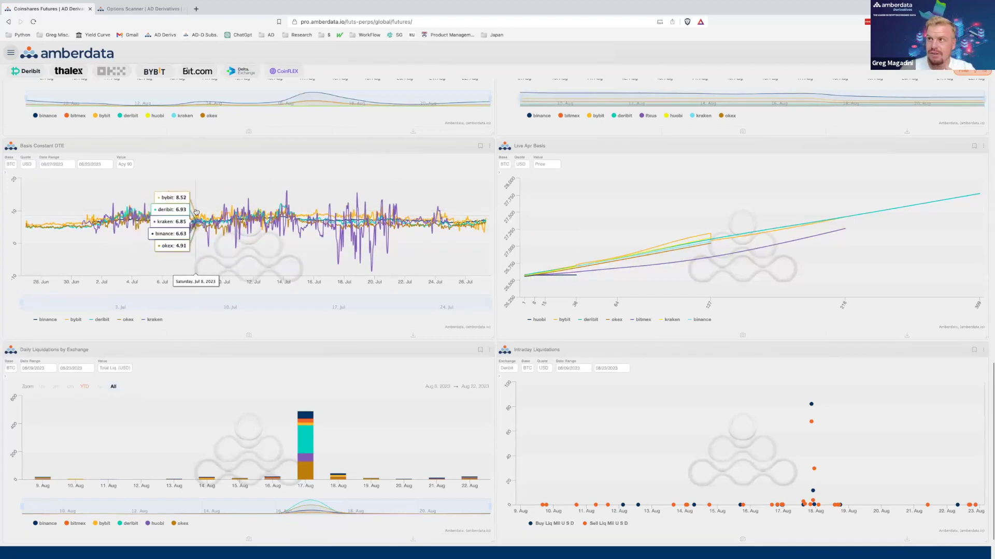
# Hide the kraken series from the basis chart via its legend entry.
pyautogui.click(155, 320)
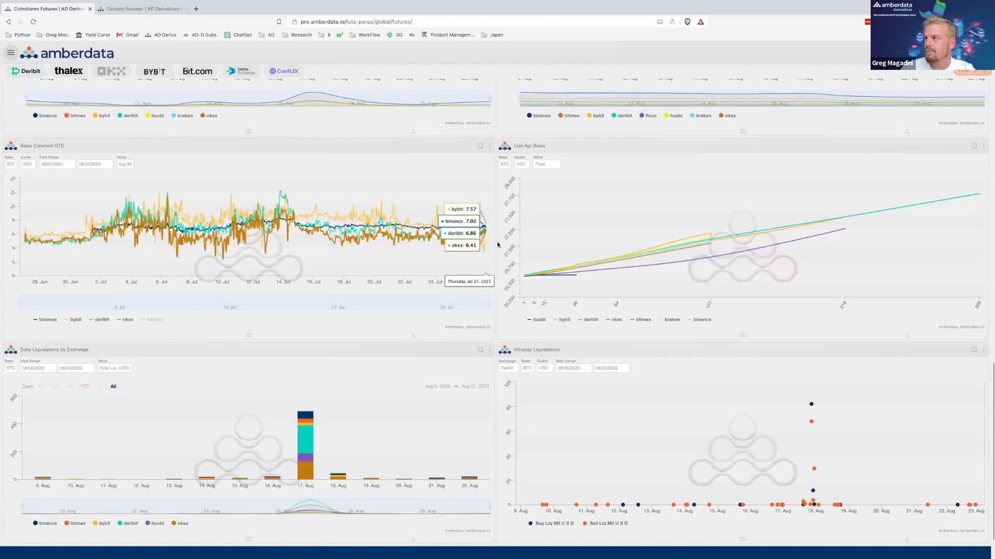
pyautogui.scroll(-2, 516, 402)
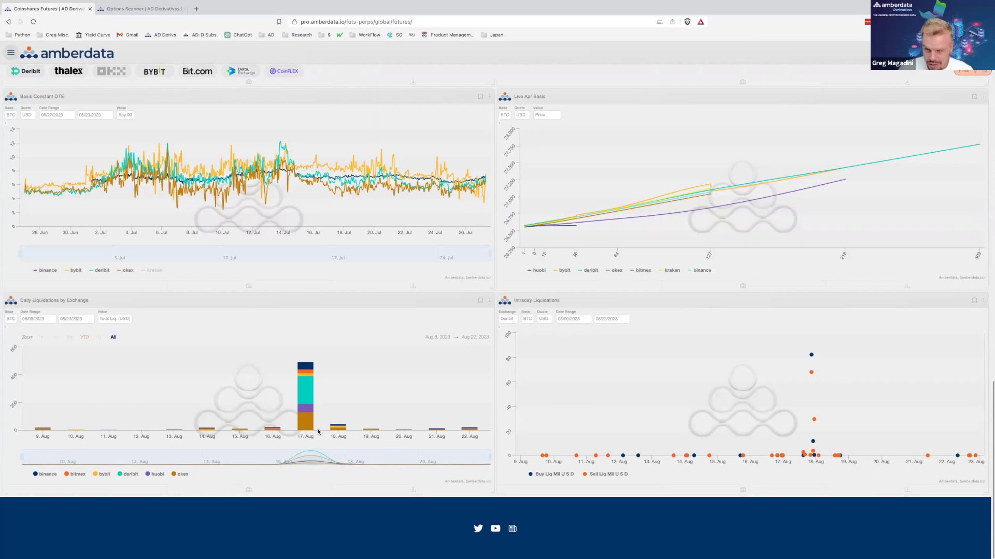
pyautogui.moveTo(300, 369)
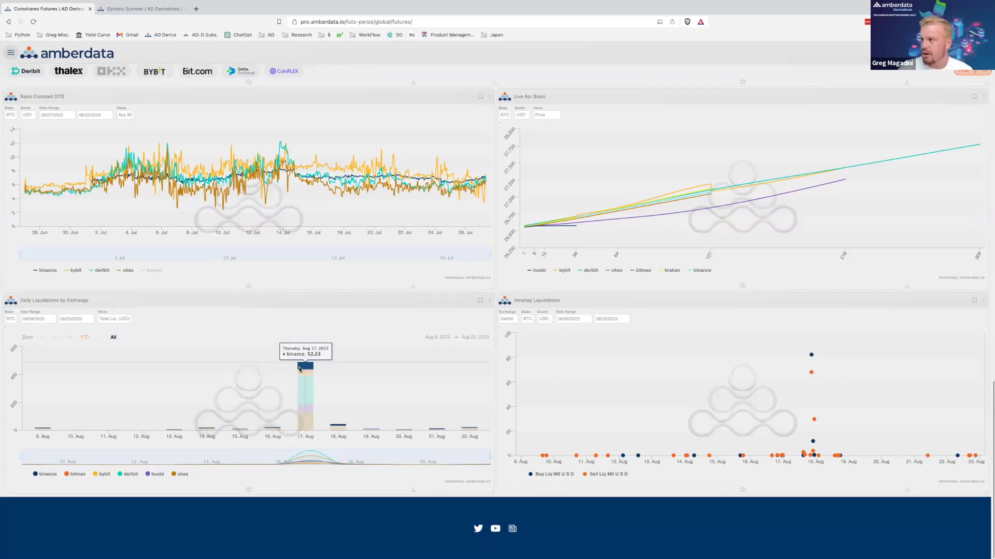